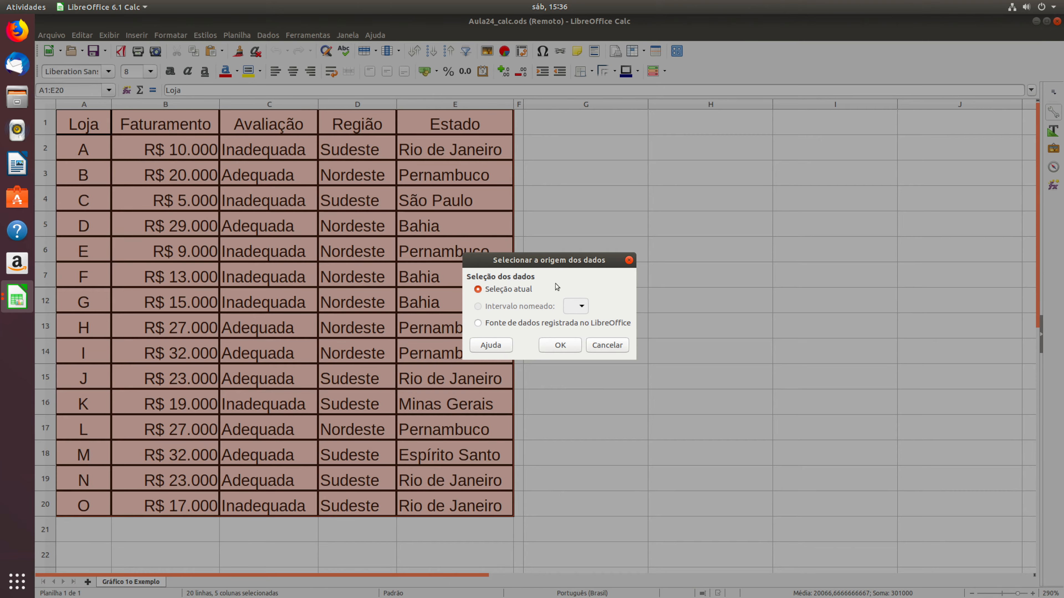
- Create a pivot table from the current selection, with Faturamento as the data field and Região as the row field
left_click(568, 347)
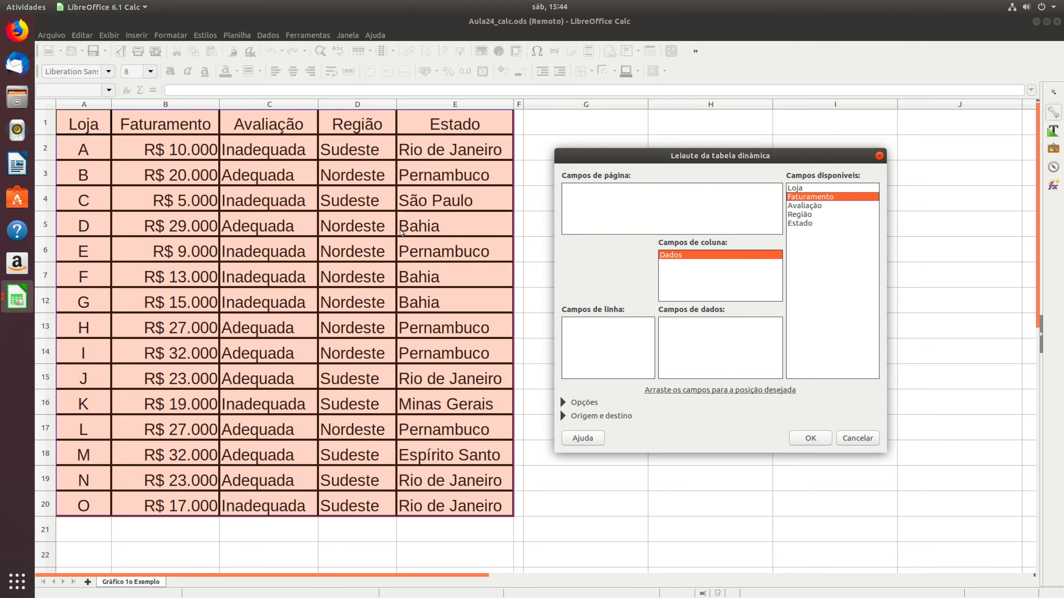
left_click_drag(813, 201, 684, 345)
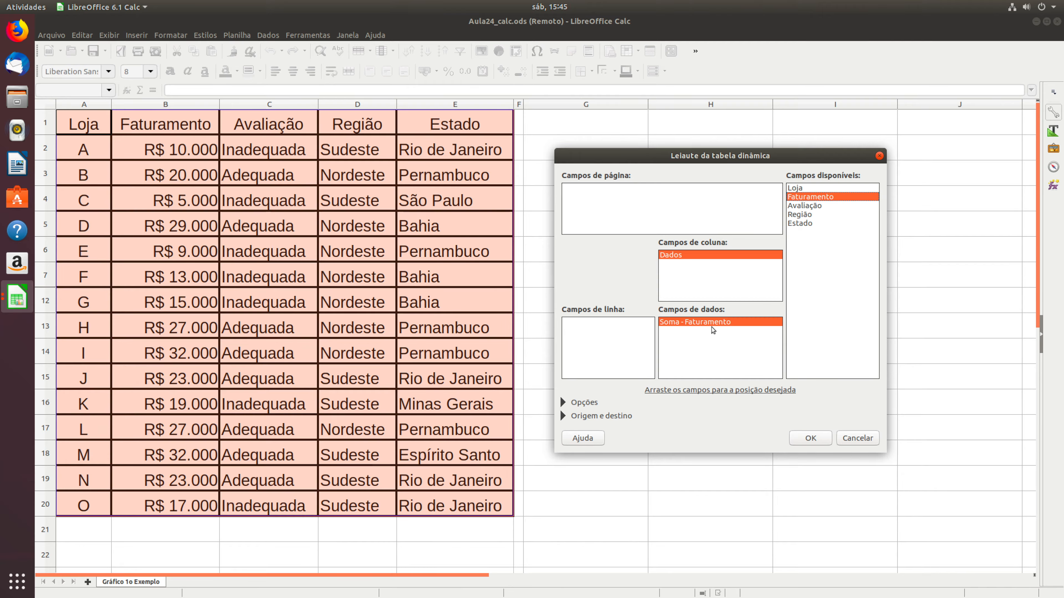
left_click_drag(801, 214, 586, 333)
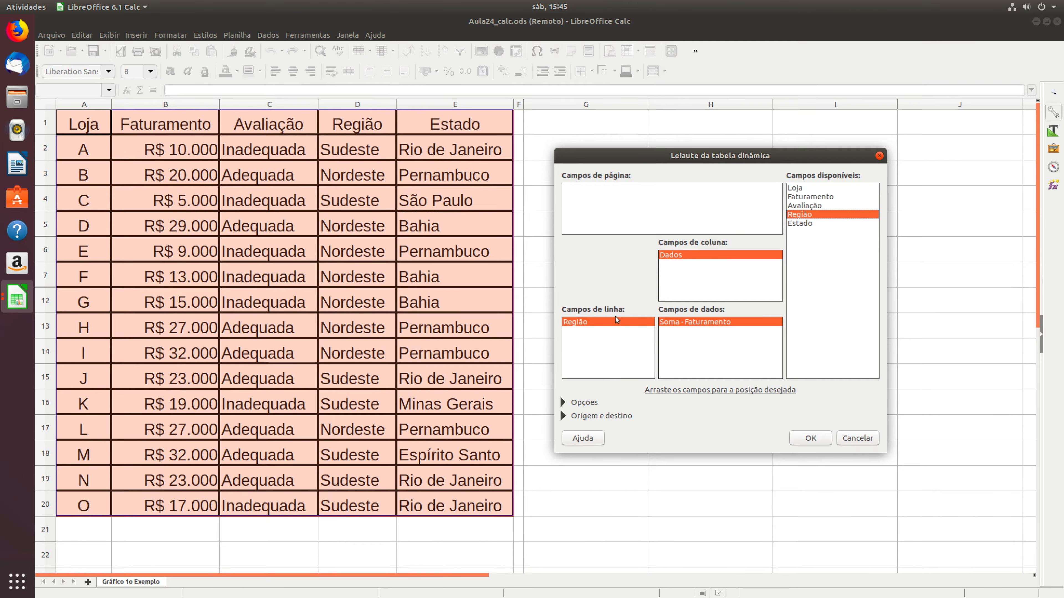
left_click(811, 441)
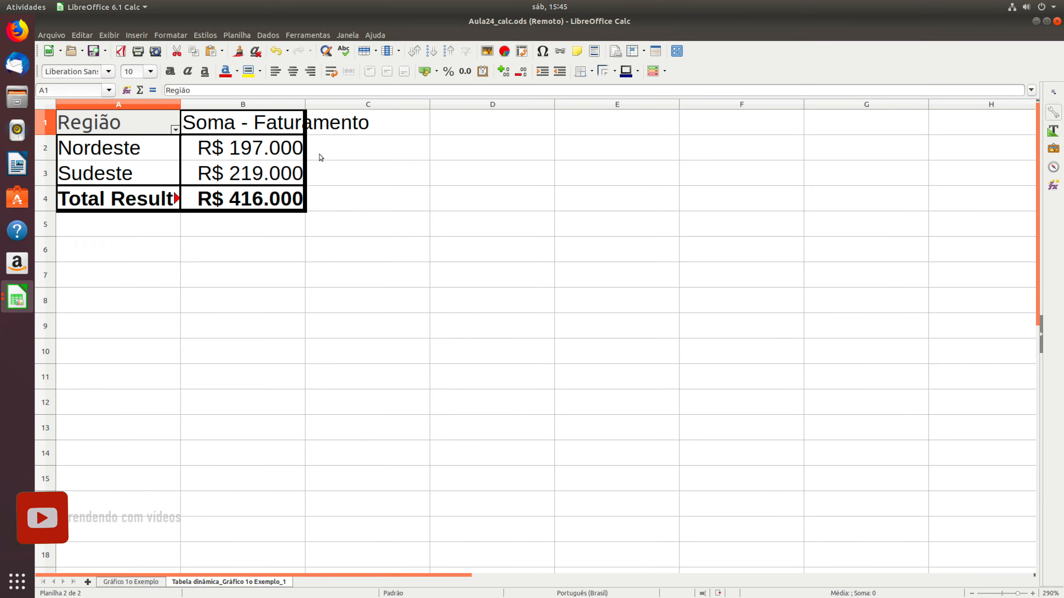
- Widen the pivot table's two columns to fit their text and check the Nordeste and Sudeste rows
left_click_drag(308, 105, 388, 105)
left_click_drag(181, 105, 229, 105)
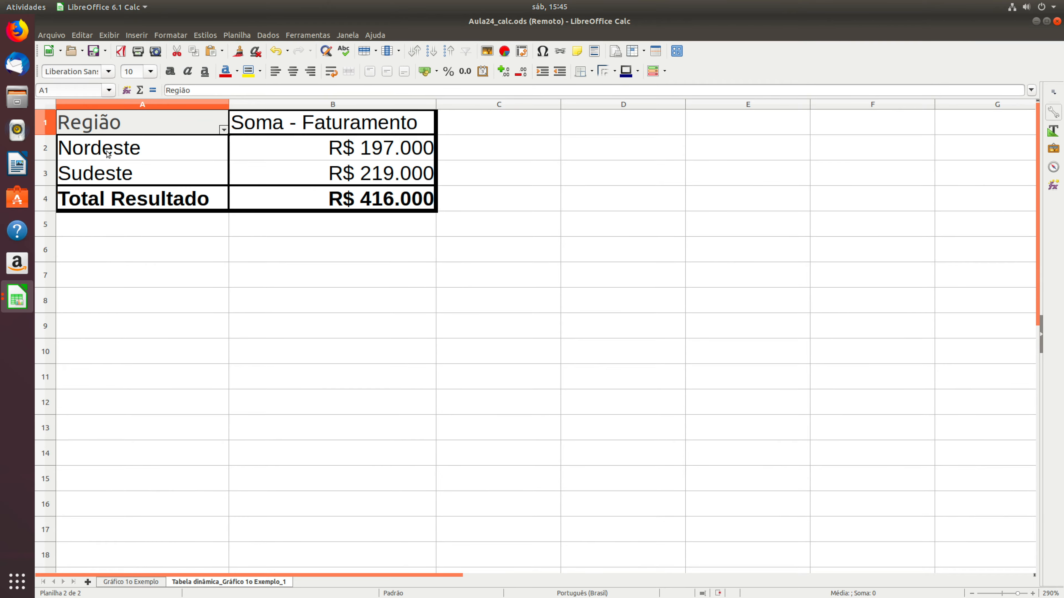
left_click(50, 152)
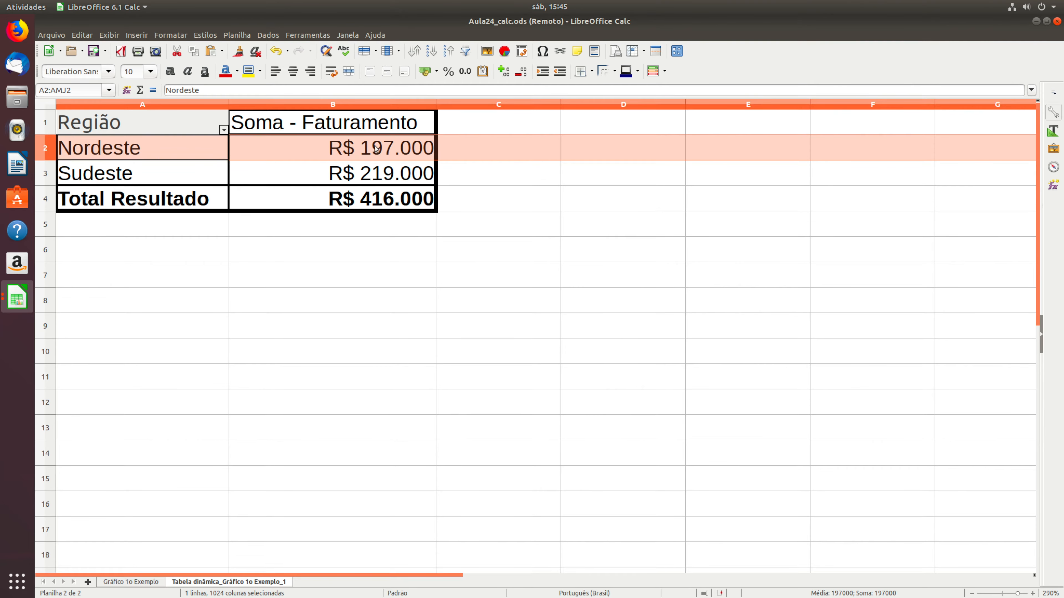
key("Right")
left_click(46, 175)
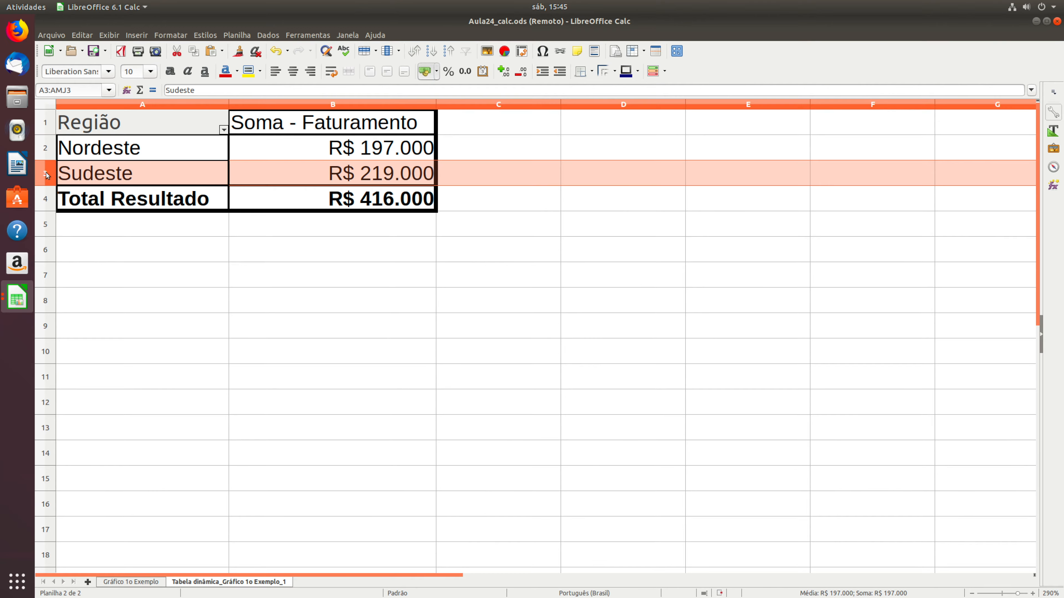
left_click(321, 169)
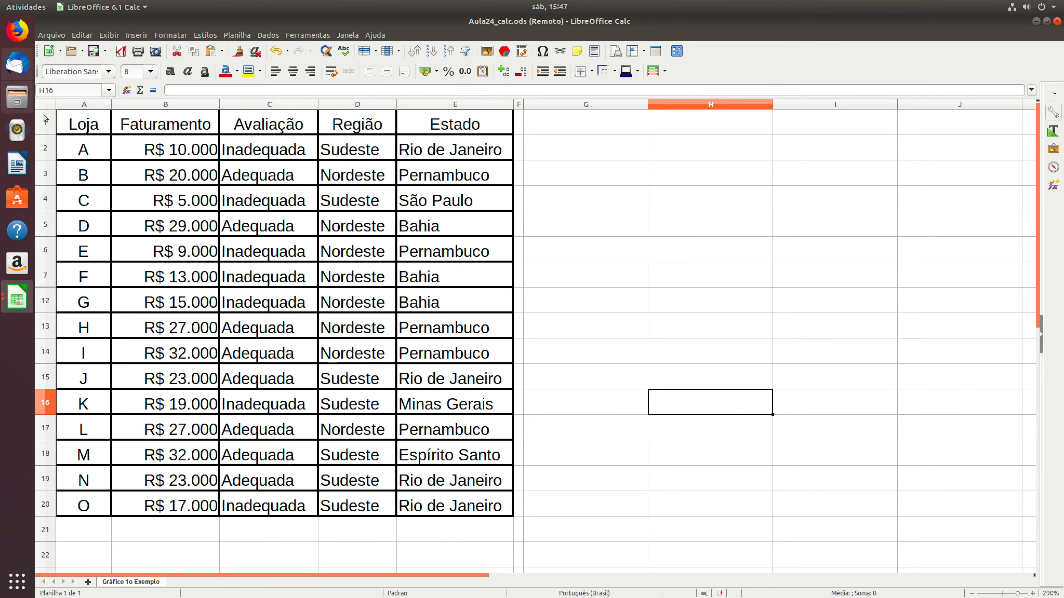
- Start a pivot table from range A1:E20, with Faturamento as a data field and Região as the row field
left_click_drag(84, 124, 445, 500)
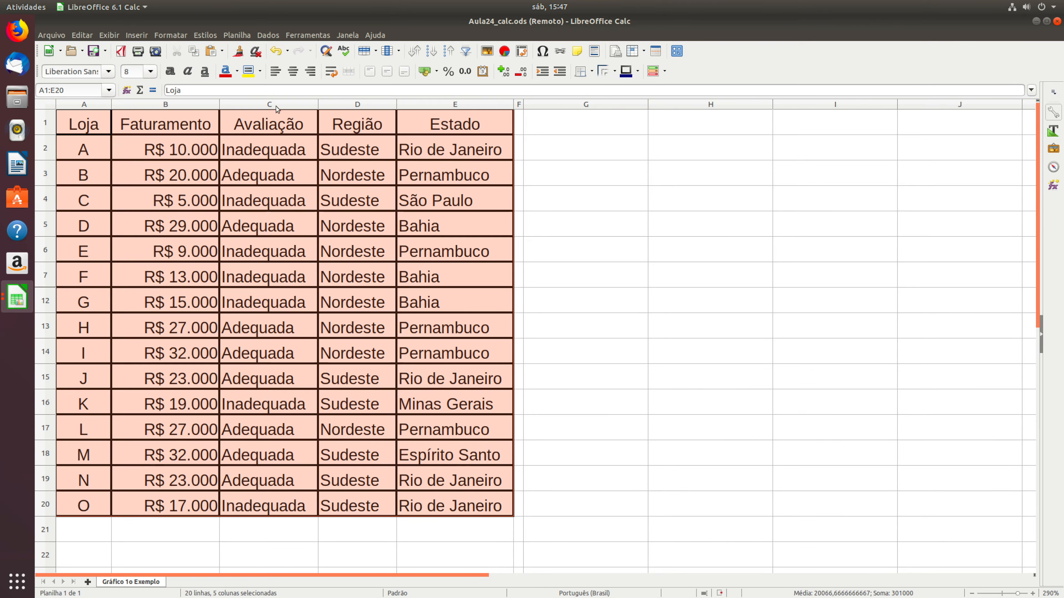
left_click(267, 34)
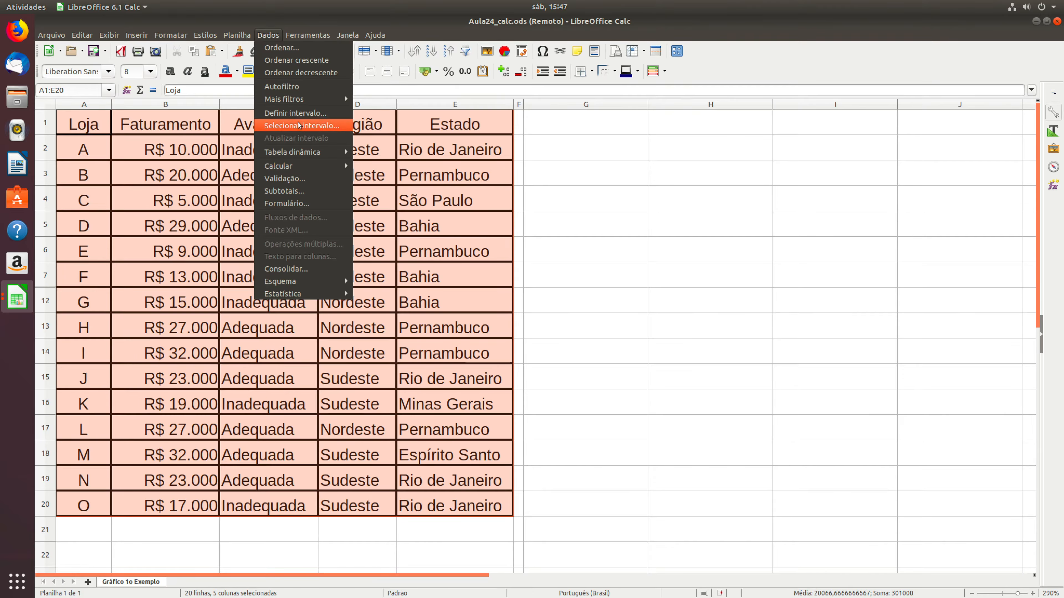
mouse_move(300, 152)
left_click(374, 152)
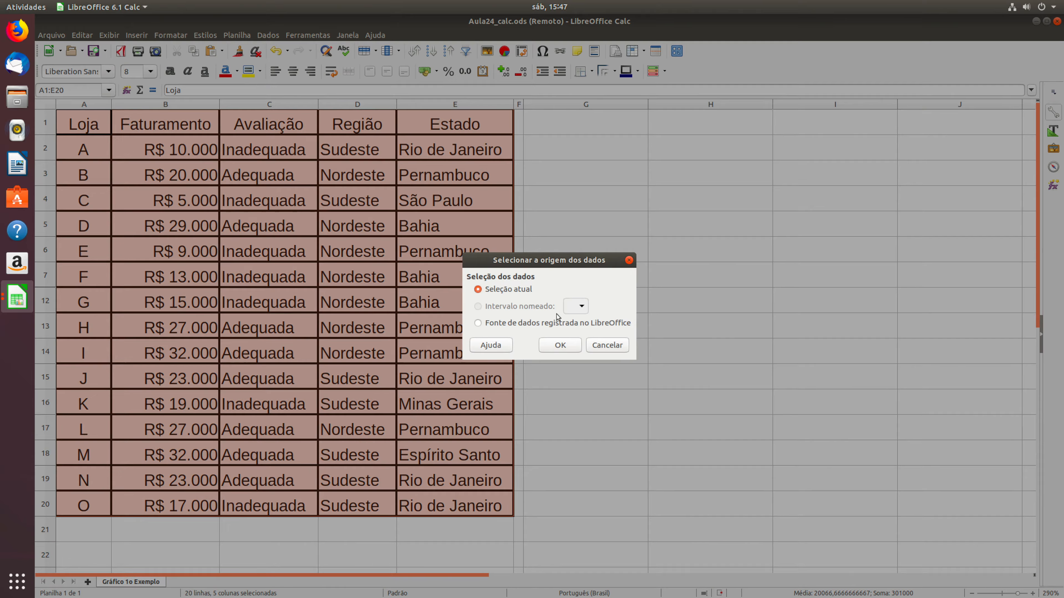
left_click(559, 344)
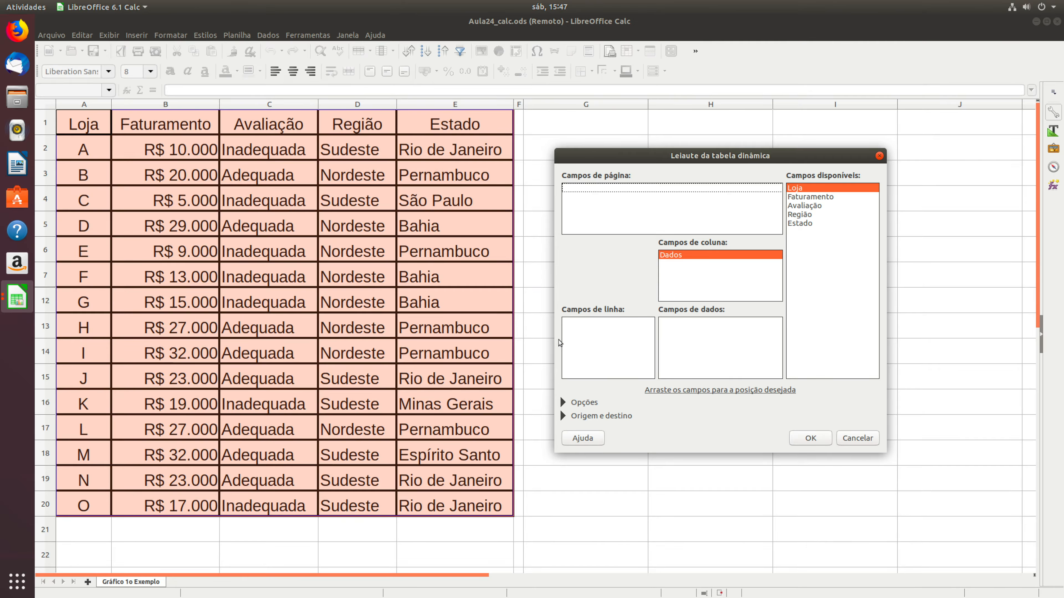
left_click_drag(824, 196, 709, 335)
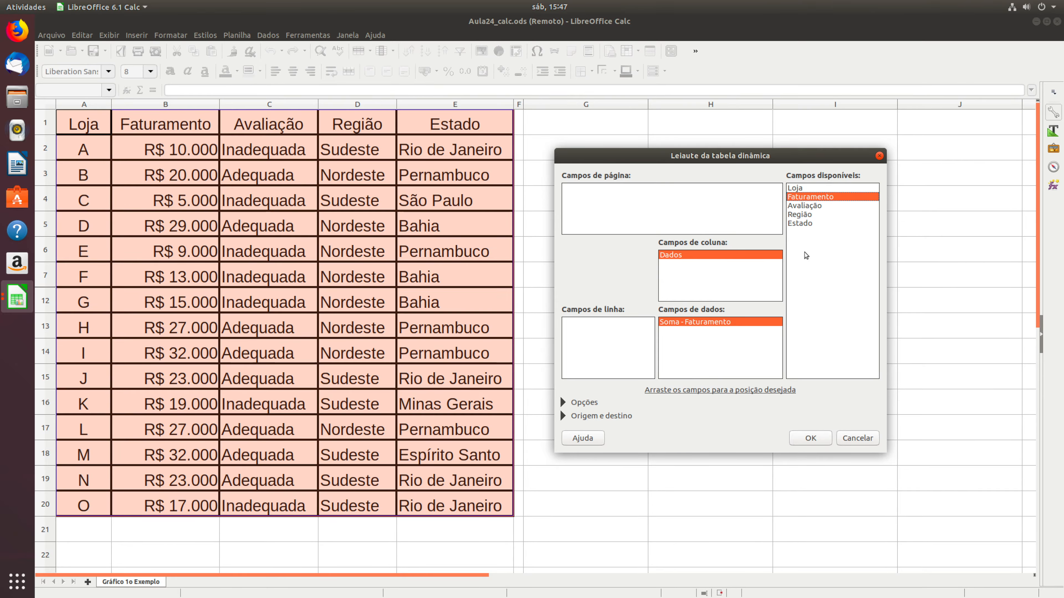
left_click_drag(805, 219, 587, 336)
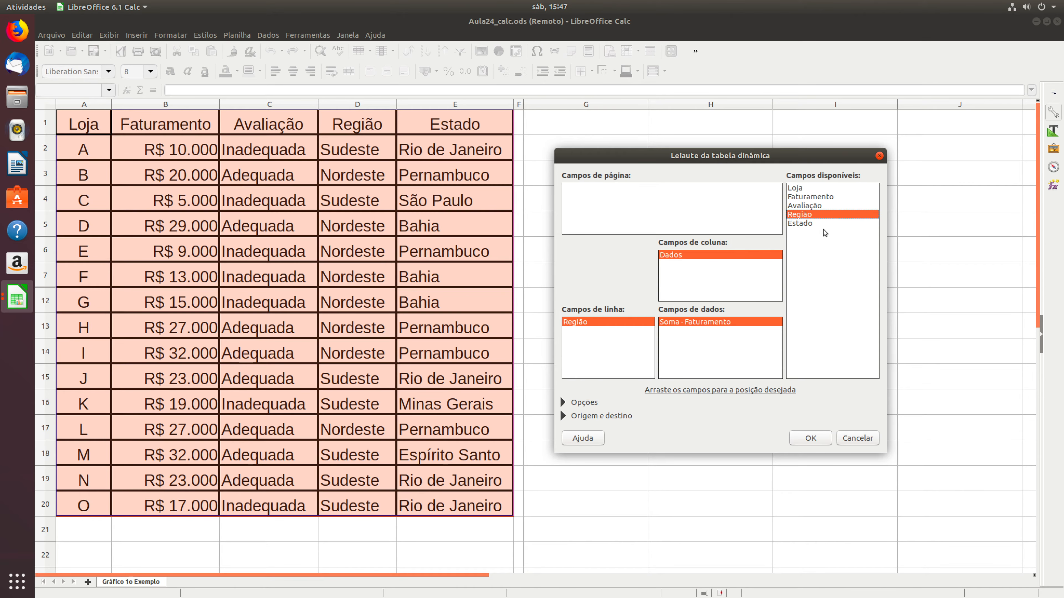
- Add Faturamento a second time as a data field with the Média function and generate the pivot table
left_click_drag(816, 200, 689, 352)
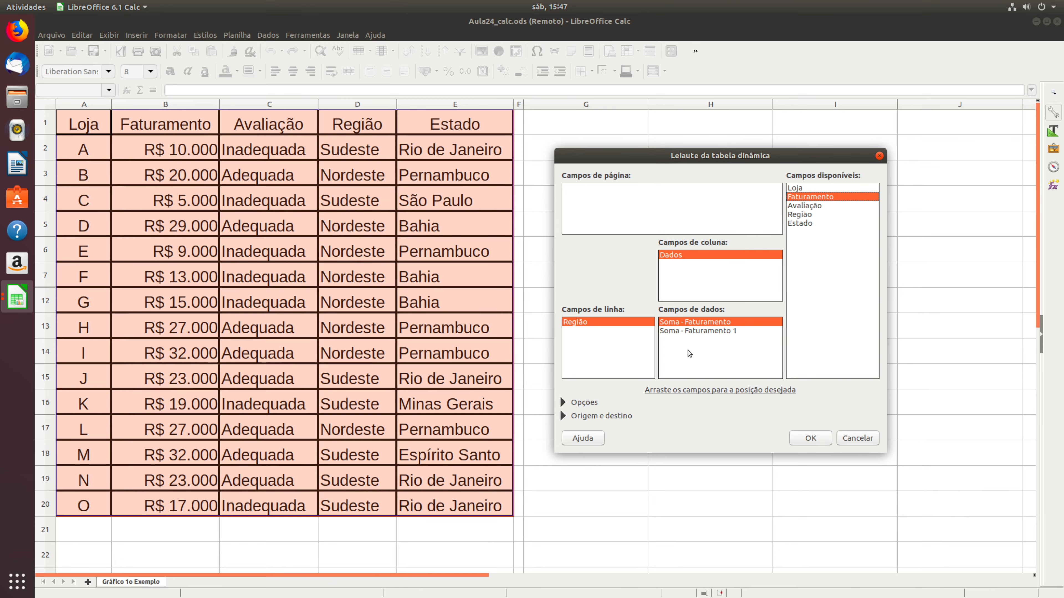
double_click(697, 332)
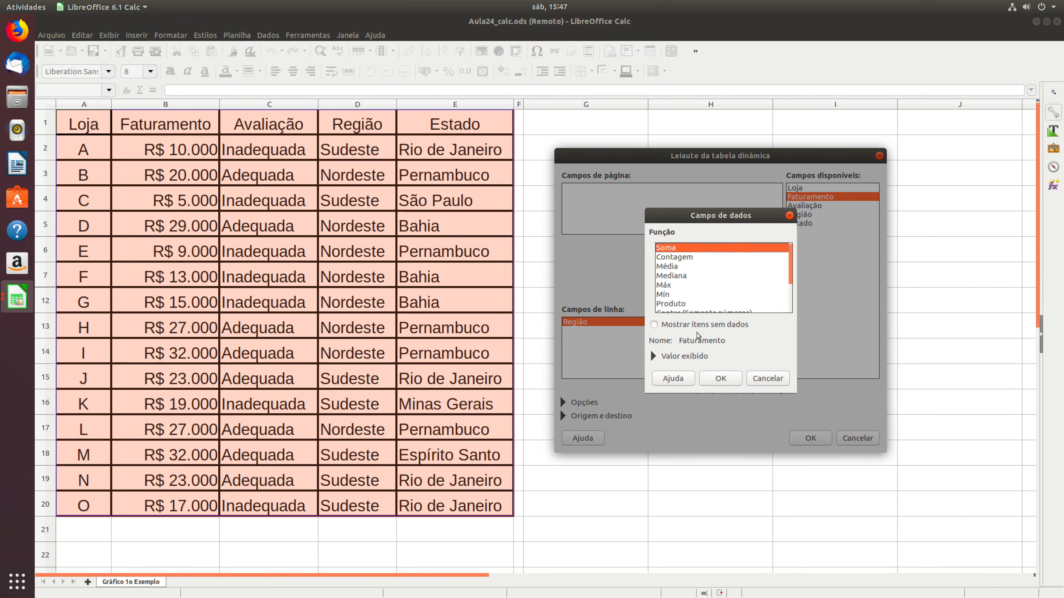
left_click(675, 267)
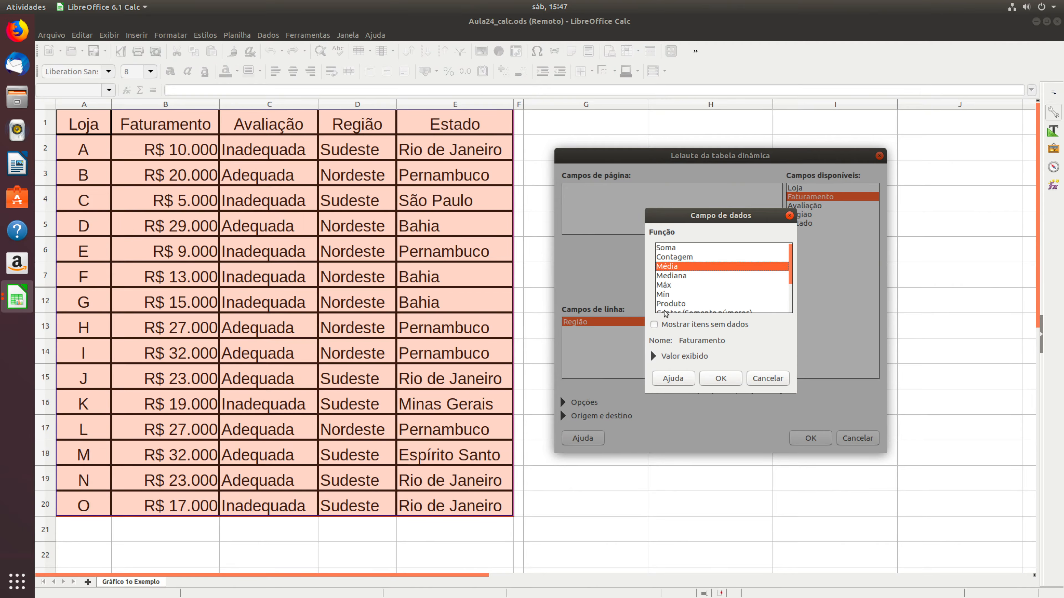
left_click(724, 379)
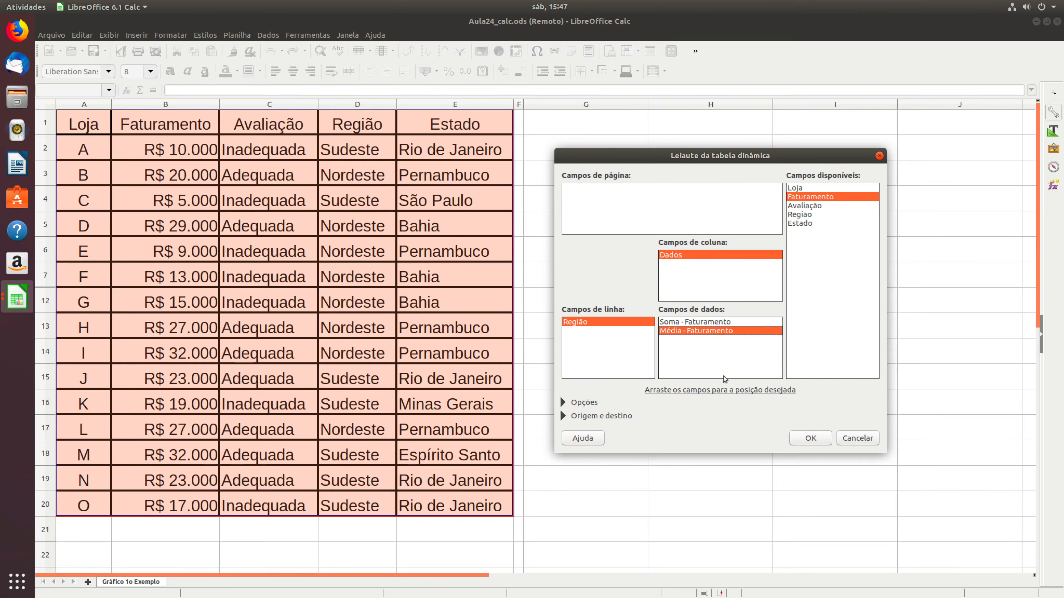
left_click(810, 438)
- Check the sum and average of Faturamento for the Nordeste region in the pivot table
left_click(202, 281)
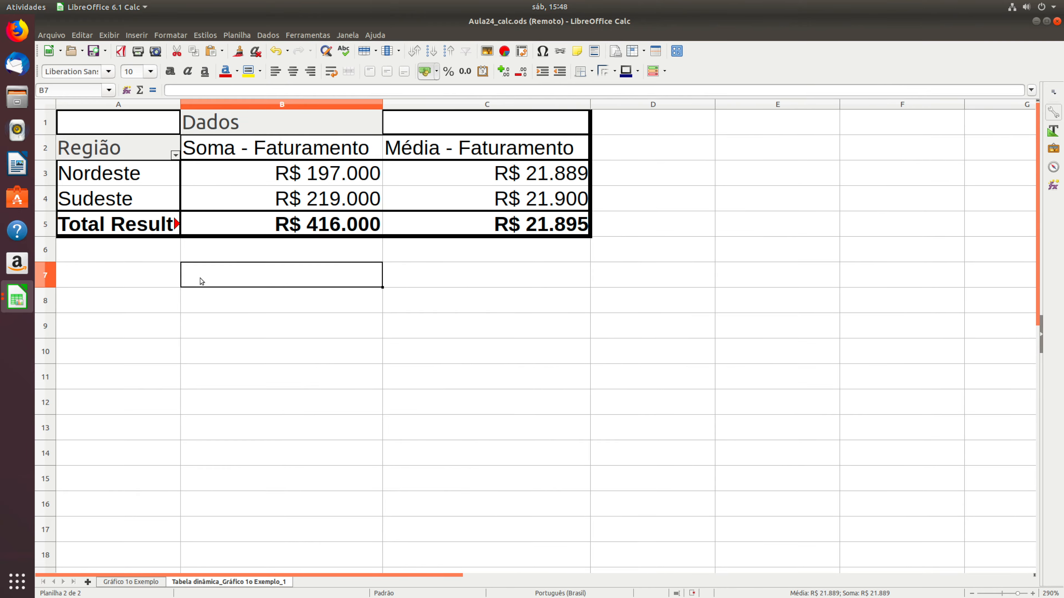
left_click(95, 178)
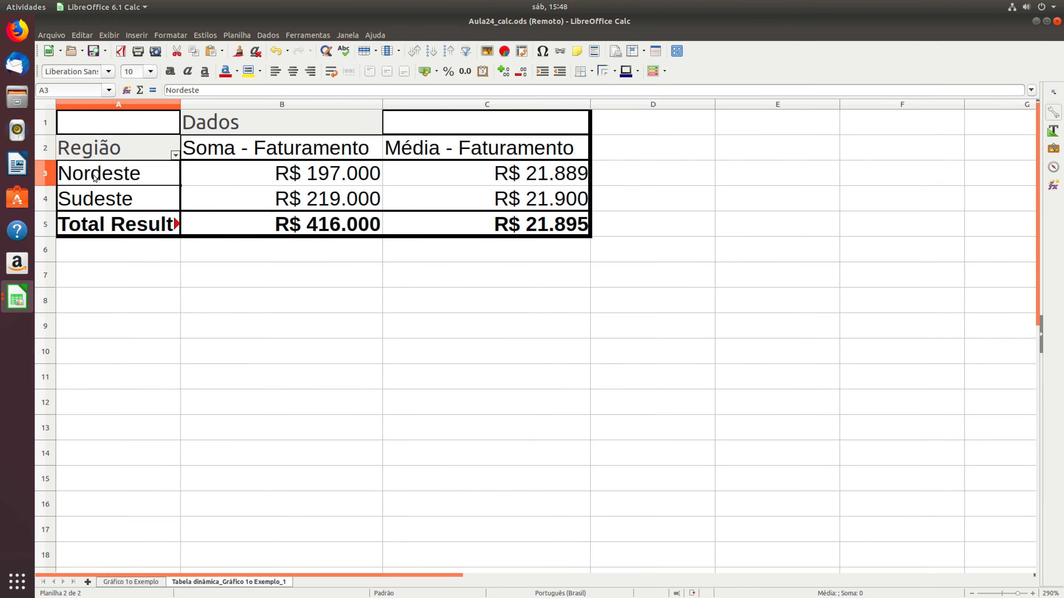
left_click(260, 181)
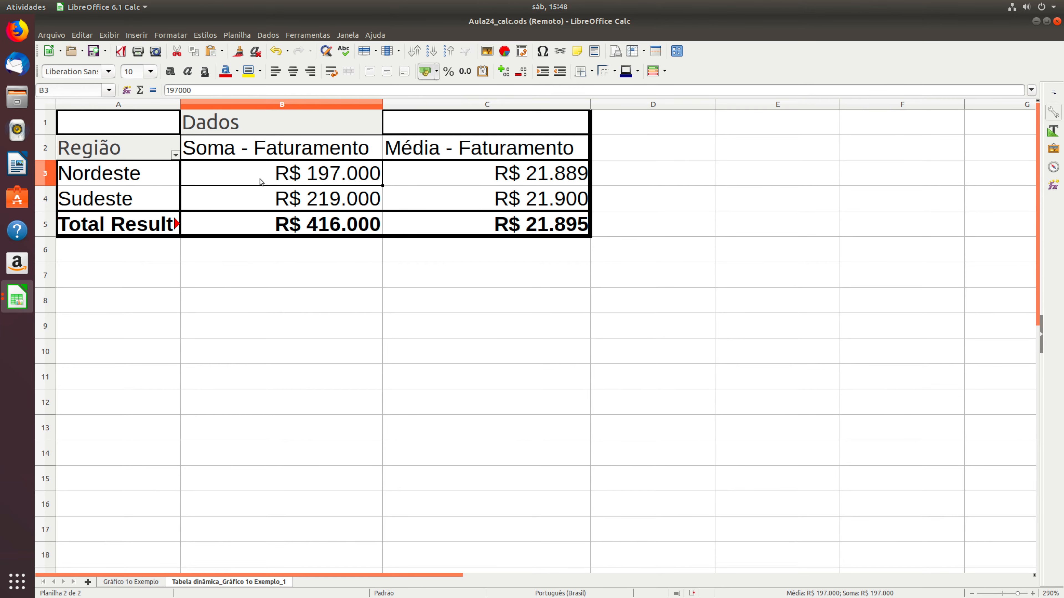
left_click(492, 186)
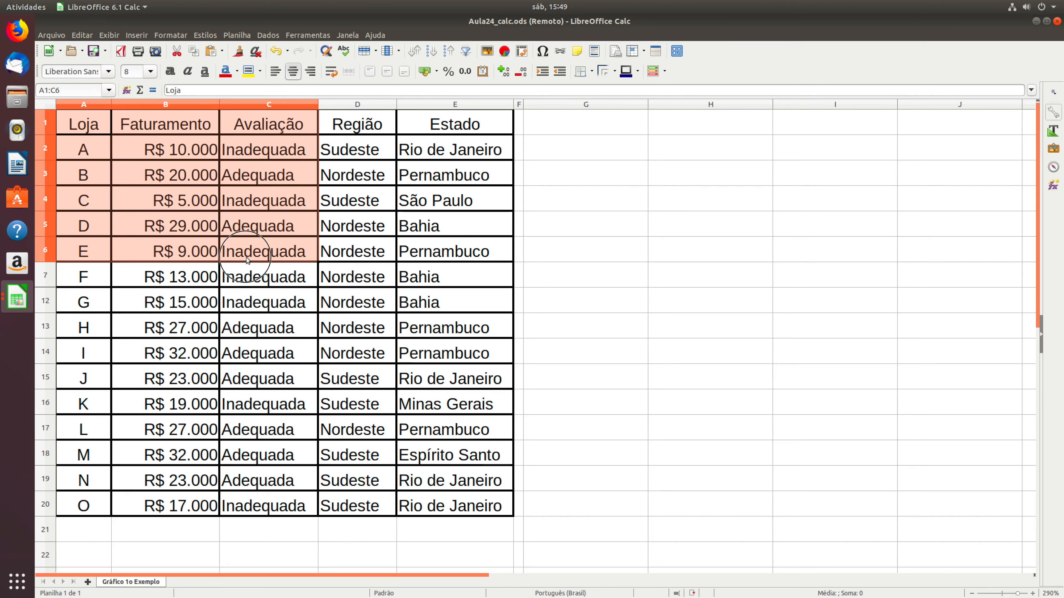
- Create a pivot table from range A1:E20, with Faturamento as the data field and Região followed by Estado as row fields
left_click(487, 280)
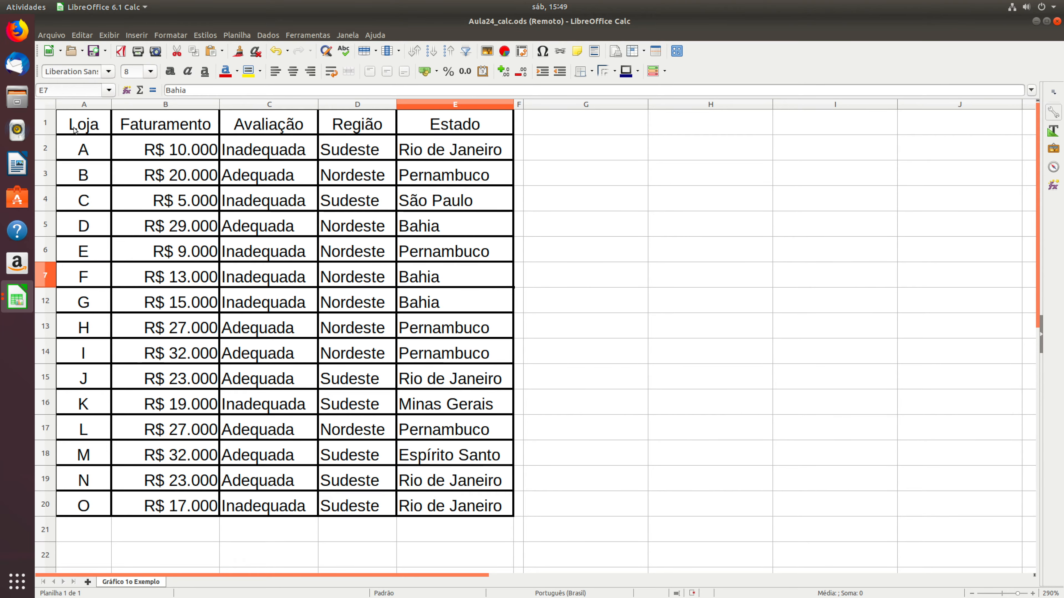
left_click_drag(74, 126, 477, 512)
left_click(268, 34)
mouse_move(293, 151)
left_click(377, 152)
left_click(571, 348)
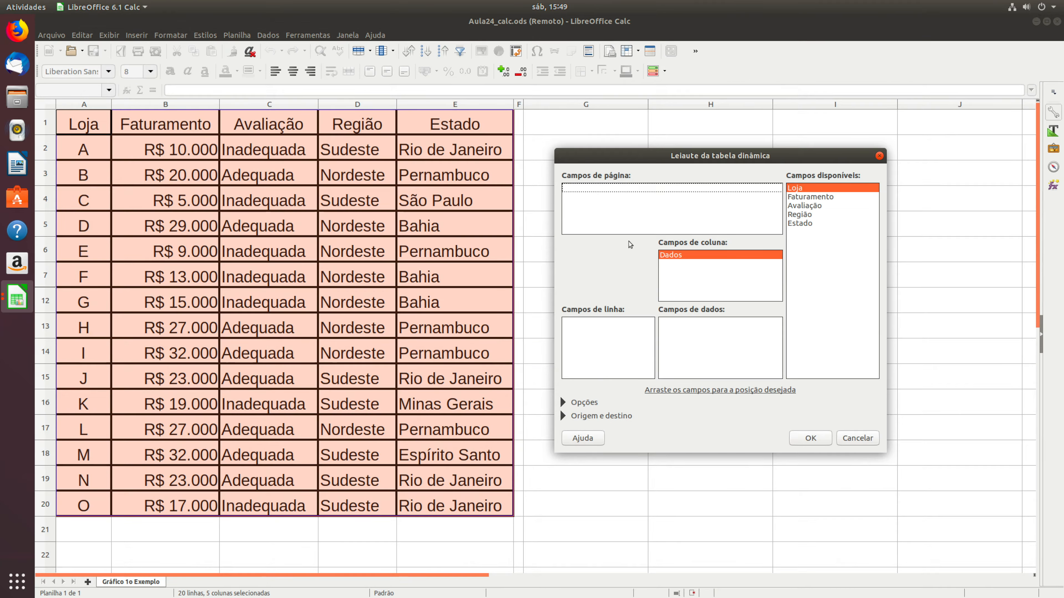
left_click_drag(619, 158, 491, 160)
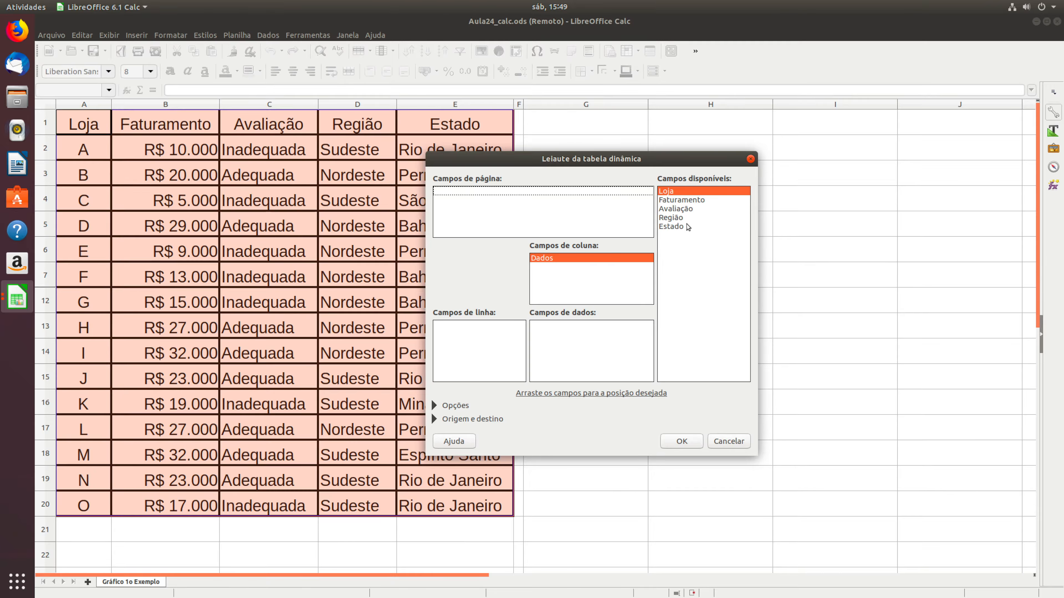
left_click_drag(680, 201, 574, 338)
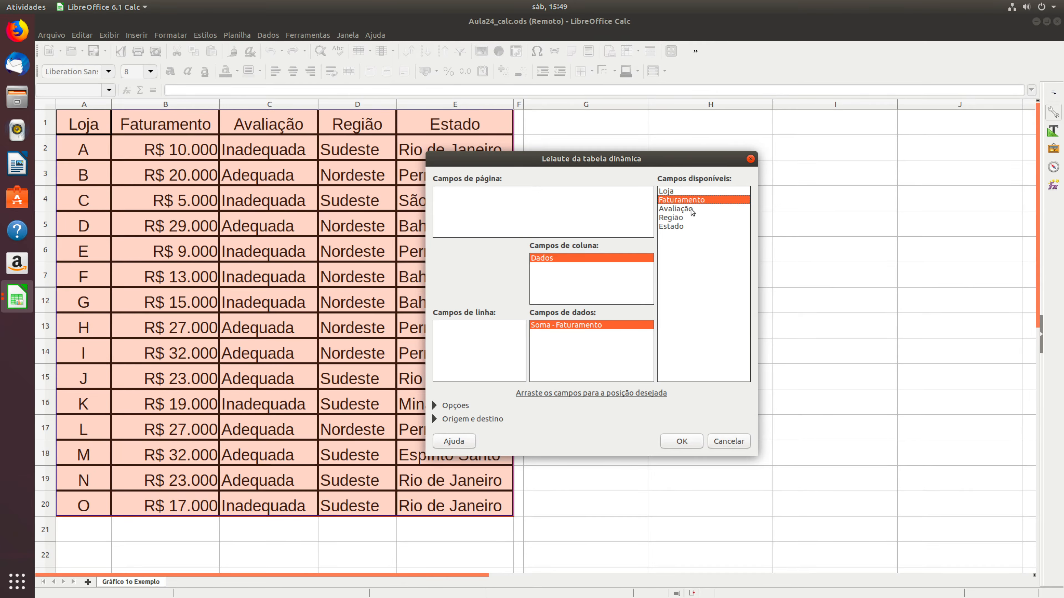
left_click_drag(679, 218, 477, 329)
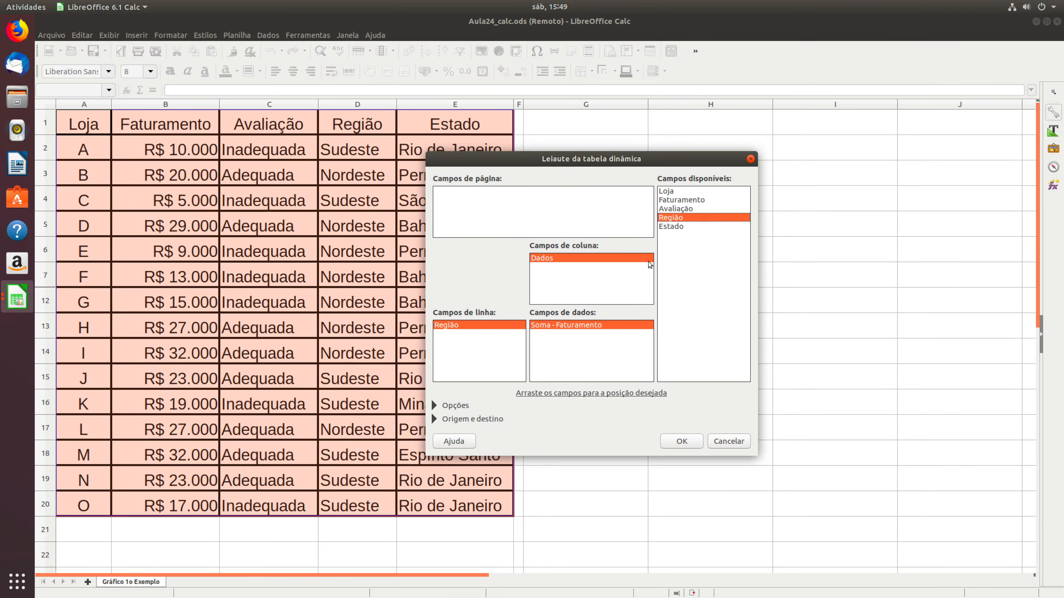
left_click_drag(671, 226, 473, 342)
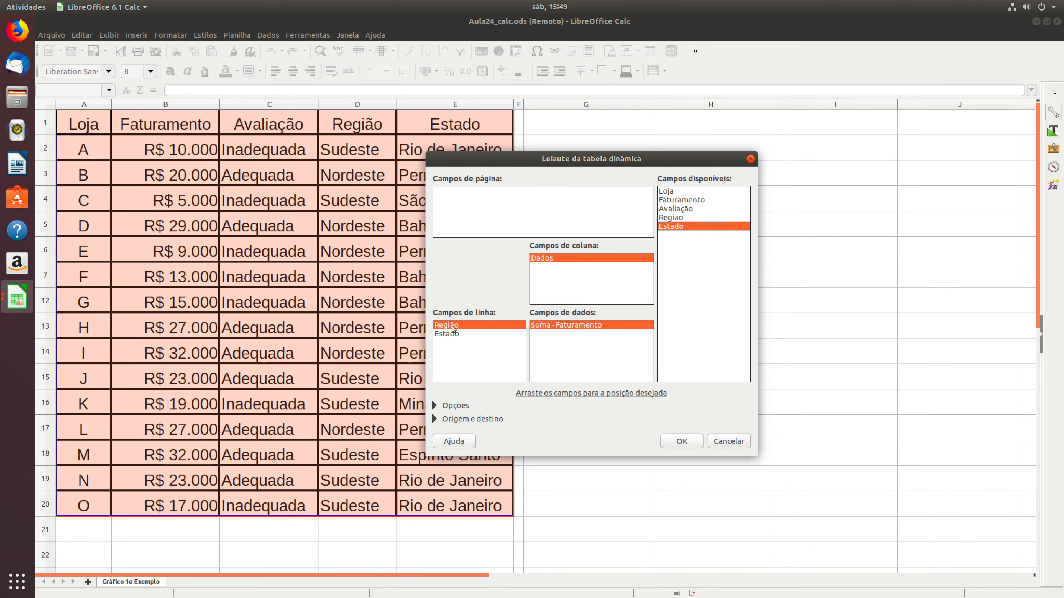
left_click(690, 447)
- Widen the Estado and Soma - Faturamento columns to fit their text and check the figures by state
double_click(305, 105)
left_click(218, 149)
left_click(374, 153)
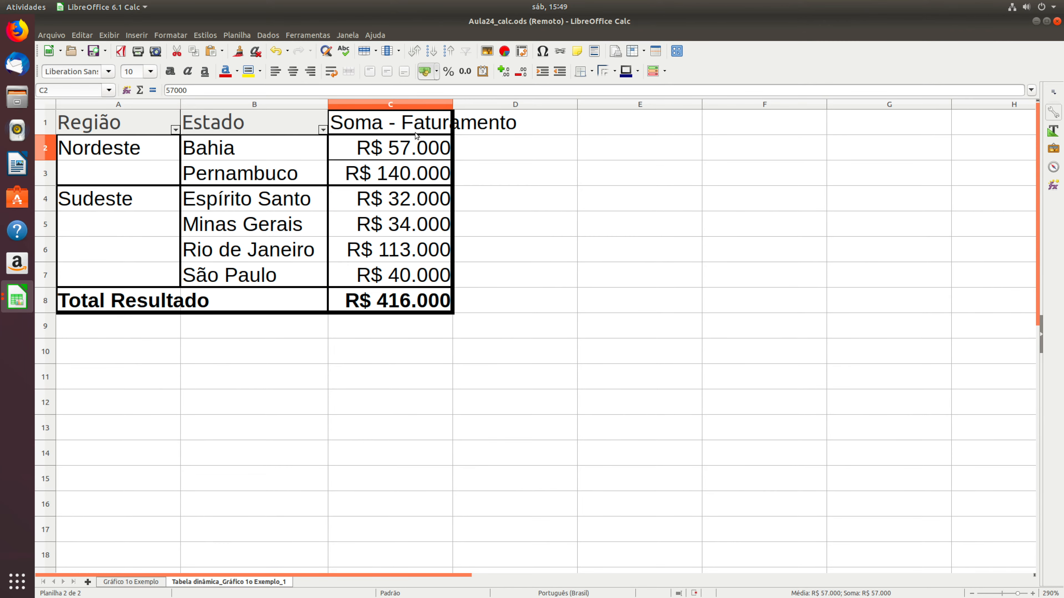
left_click_drag(453, 105, 529, 105)
left_click_drag(240, 191, 234, 271)
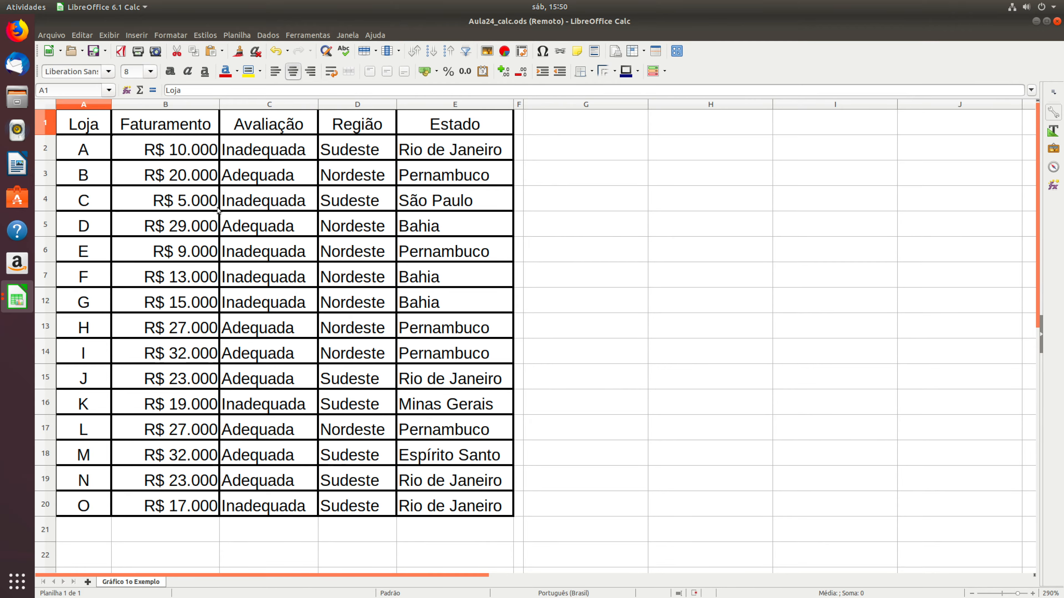
- Create a pivot table from range A1:E20, with Faturamento as data field, Estado as row field and Região as page field
left_click_drag(97, 130, 494, 505)
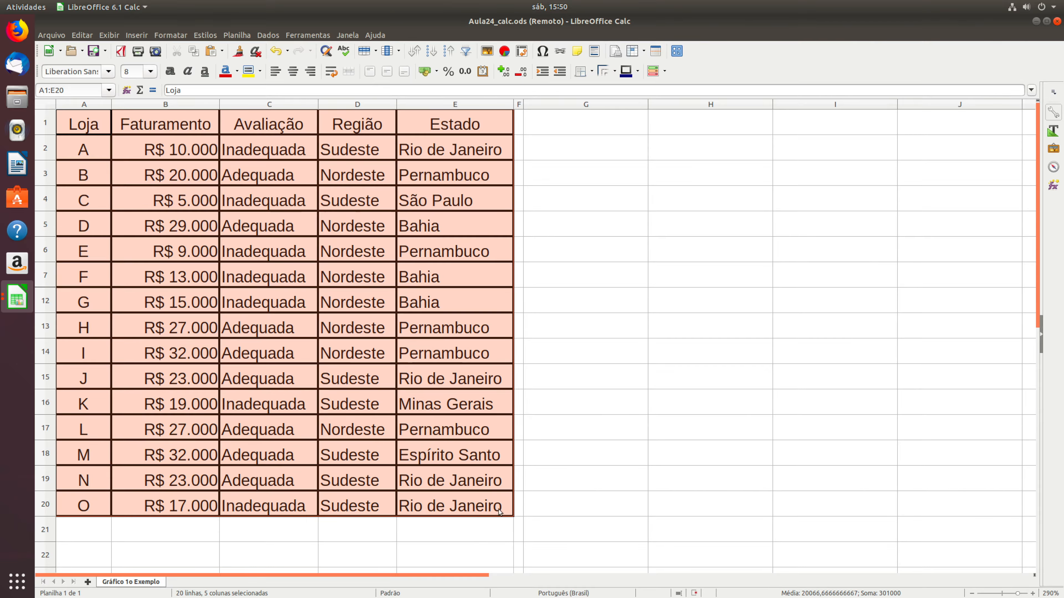
left_click(268, 34)
mouse_move(310, 147)
left_click(377, 148)
left_click(556, 344)
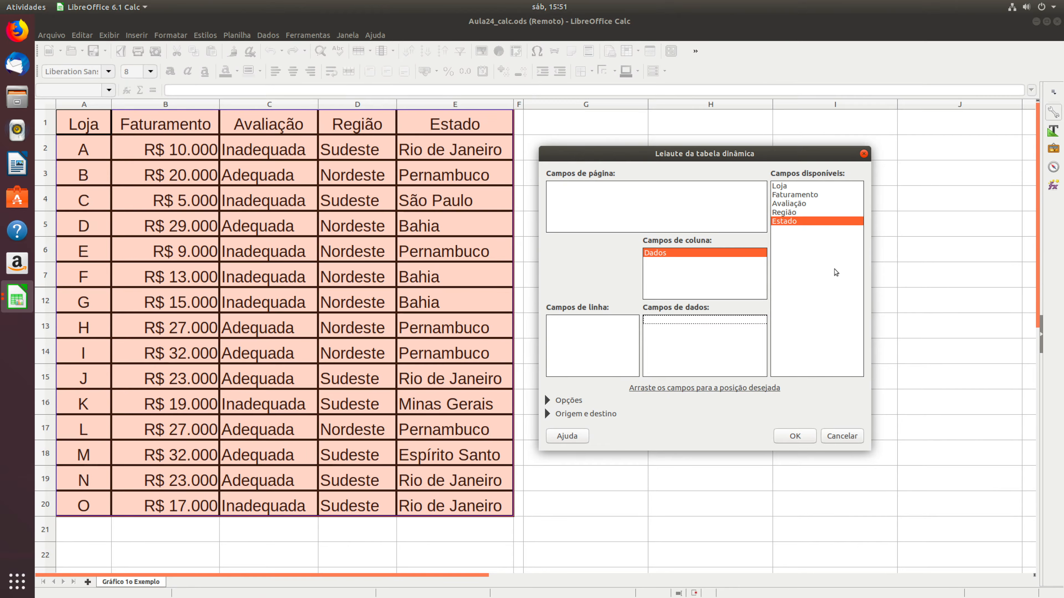
left_click_drag(816, 195, 686, 331)
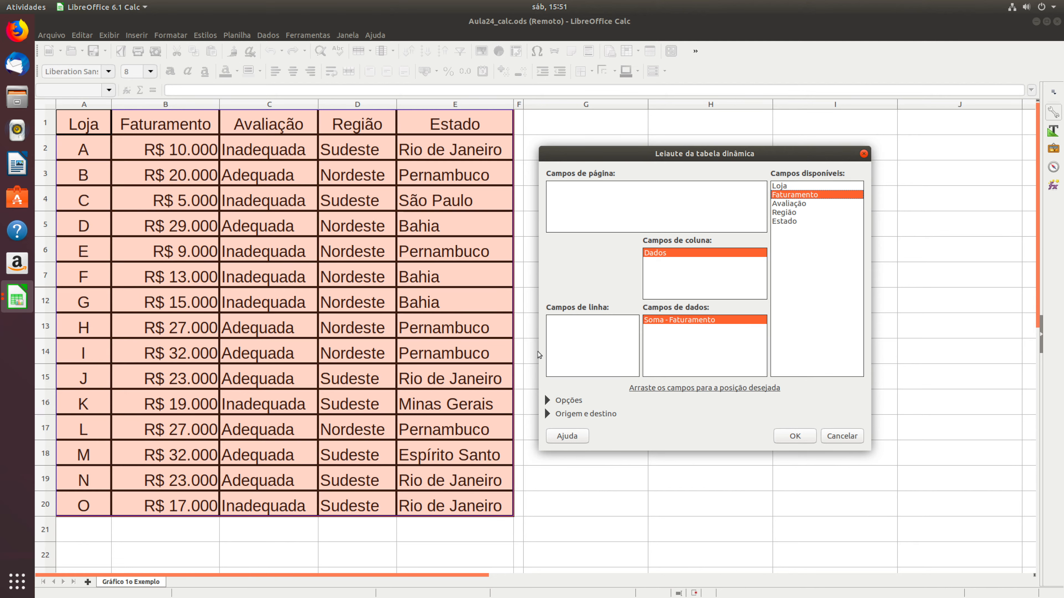
left_click_drag(788, 222, 592, 334)
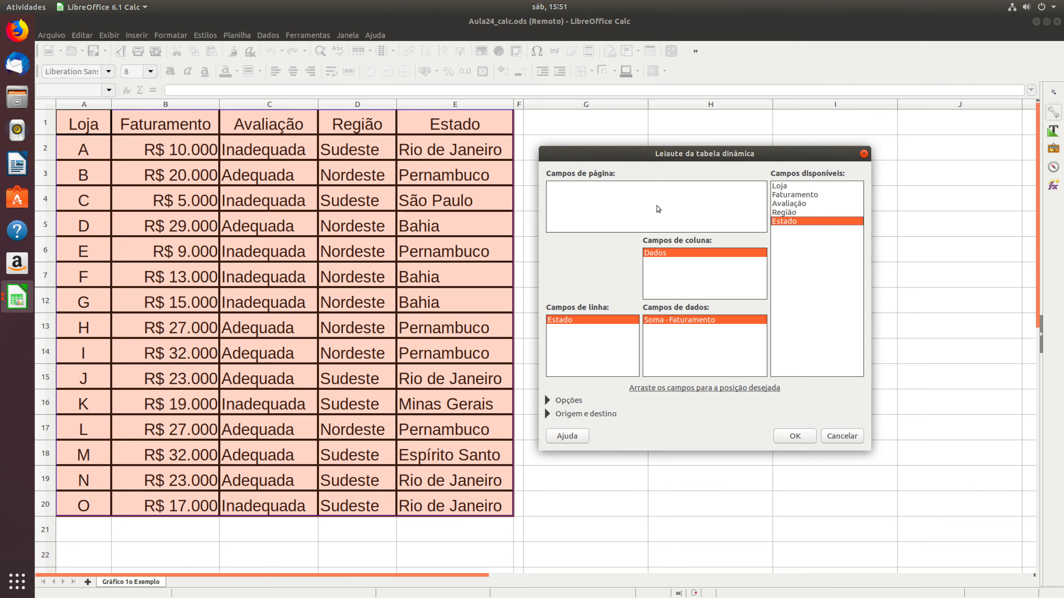
left_click_drag(787, 213, 590, 197)
left_click(796, 437)
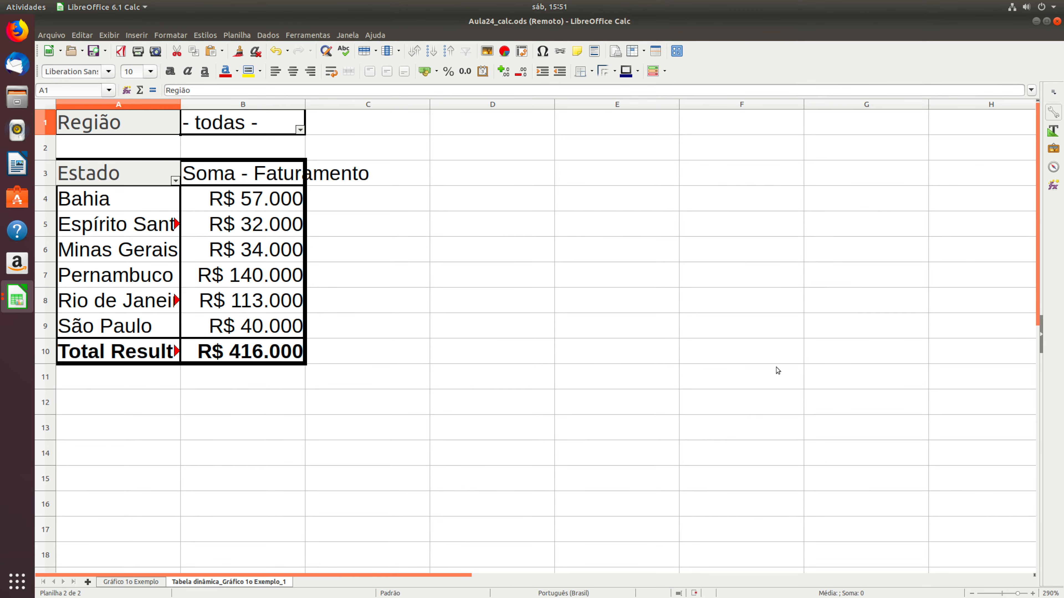
- Widen the Soma - Faturamento and Estado columns to fit their text and filter the Região page field to Nordeste
left_click_drag(307, 103, 379, 106)
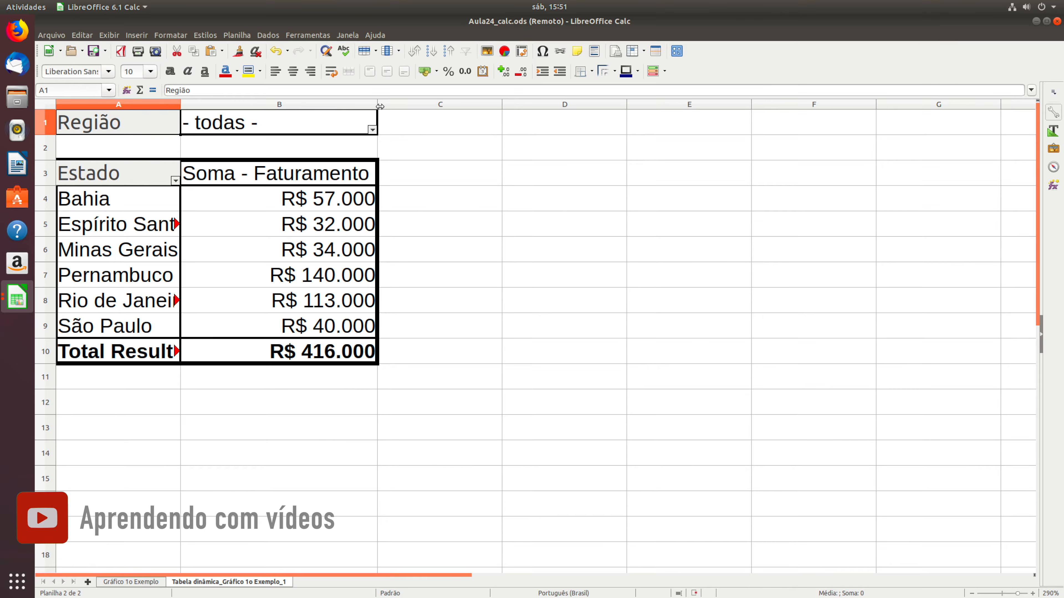
left_click_drag(181, 105, 234, 105)
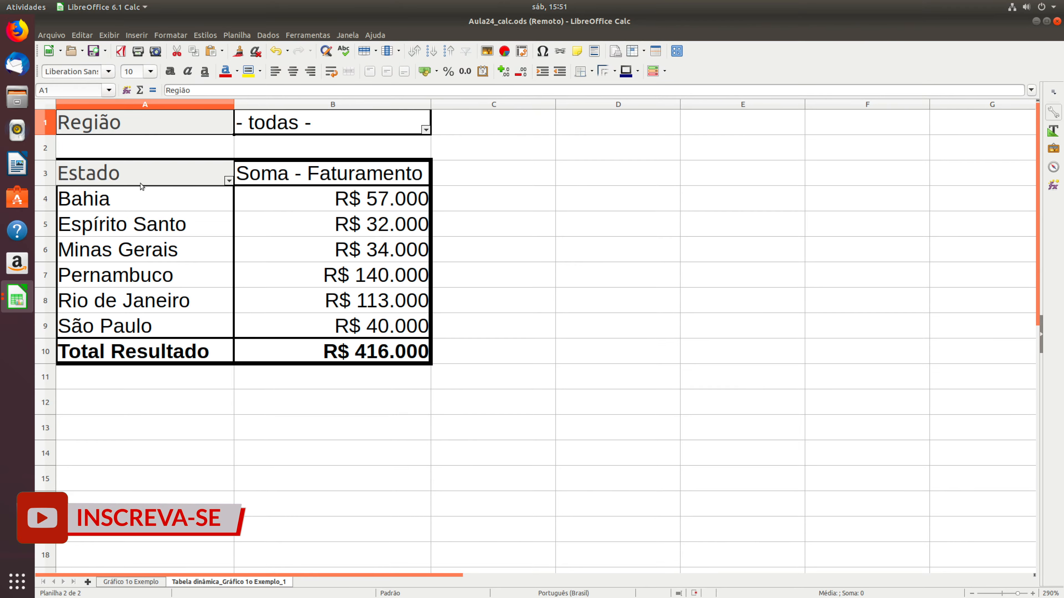
left_click(425, 130)
left_click(339, 178)
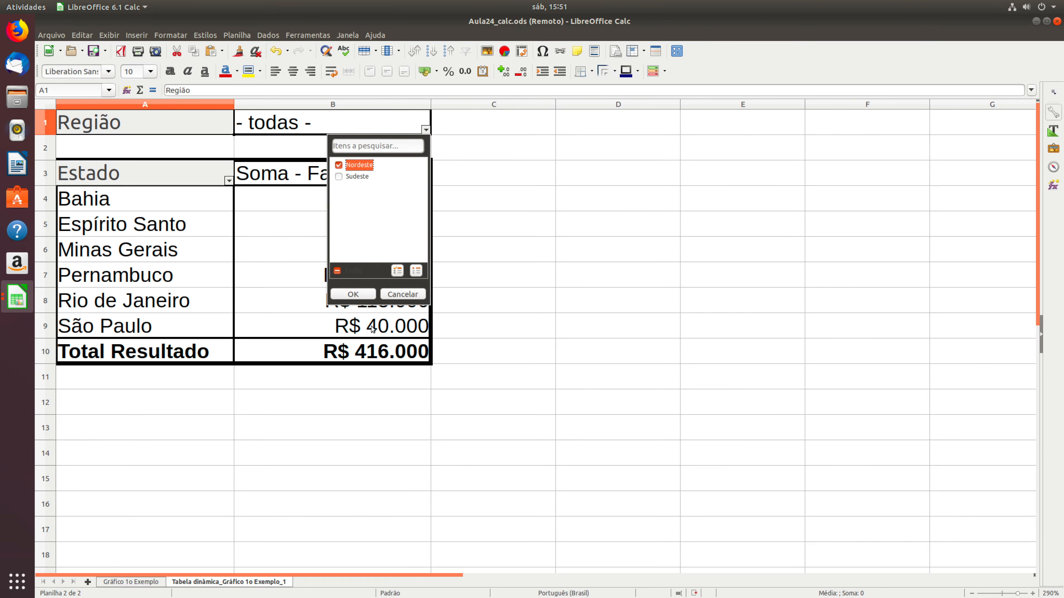
left_click(363, 296)
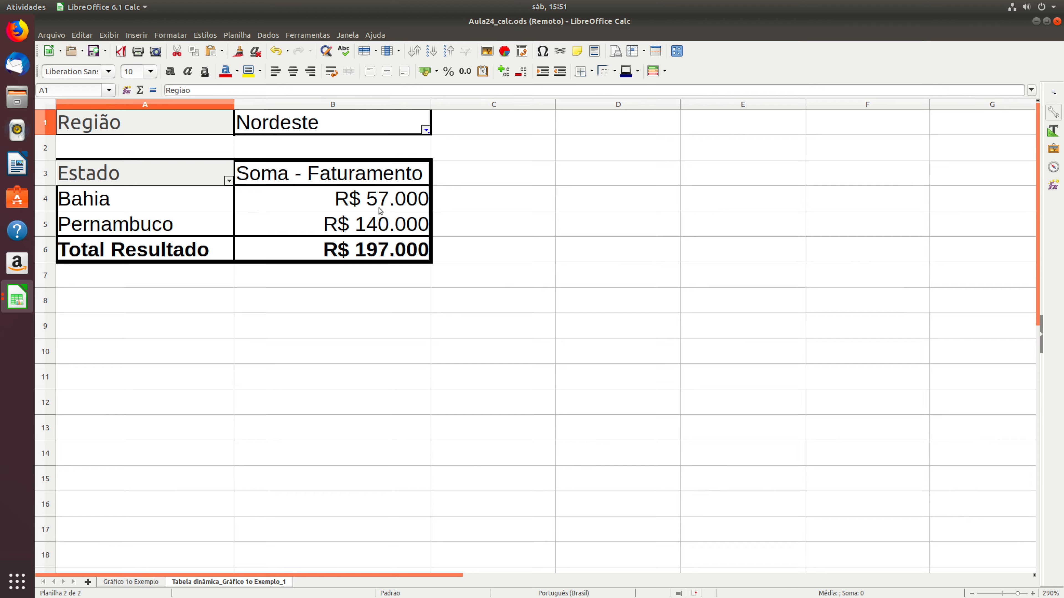
- Switch the Região page filter from Nordeste to Sudeste
left_click(426, 130)
left_click(339, 165)
left_click(339, 177)
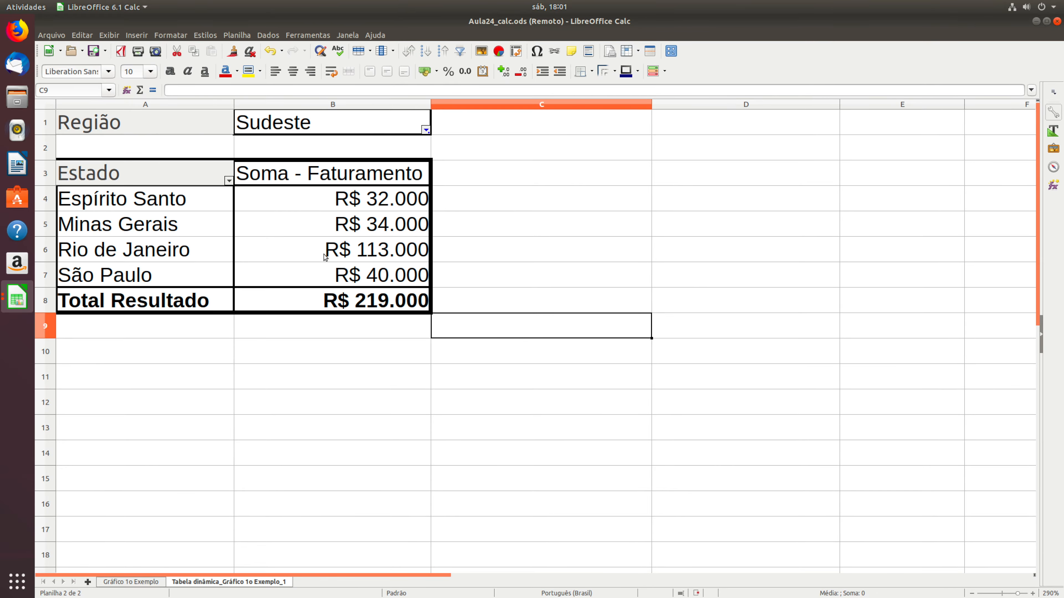
- Edit the pivot table layout to add Faturamento as a second data field using the Média function
right_click(290, 228)
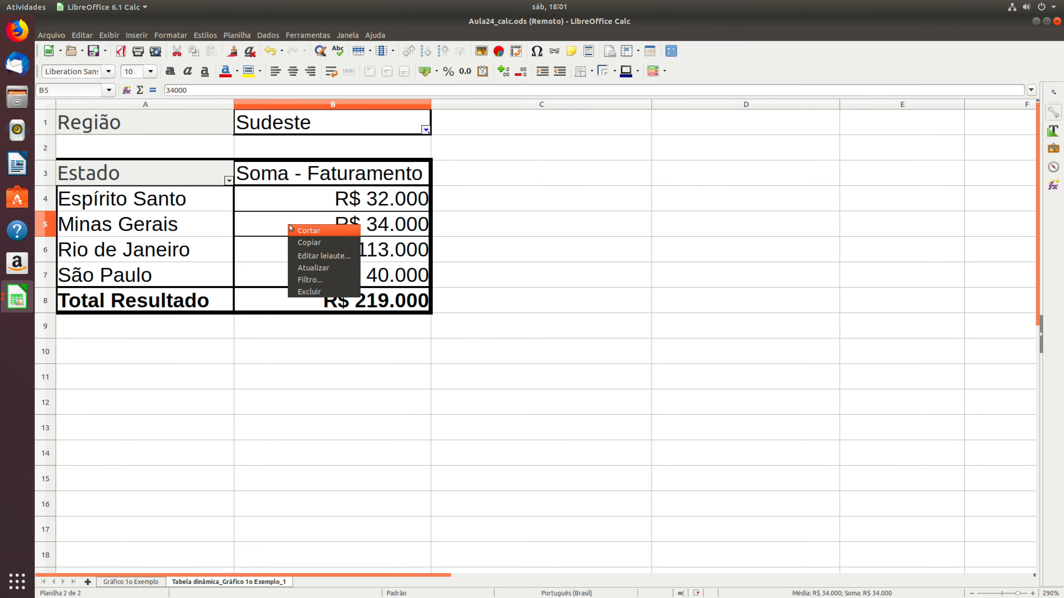
left_click(357, 261)
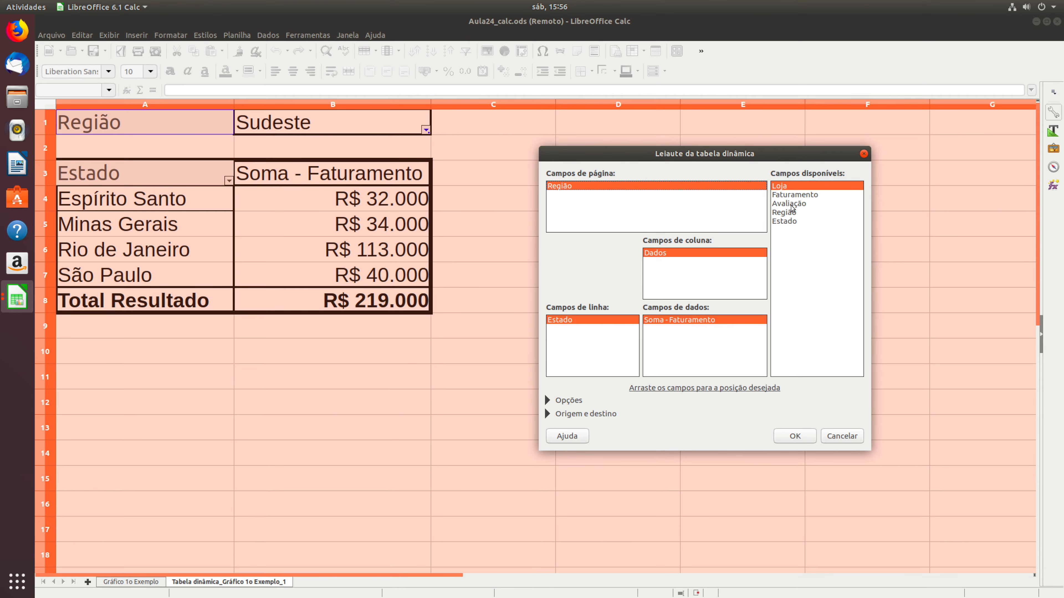
left_click_drag(793, 200, 687, 331)
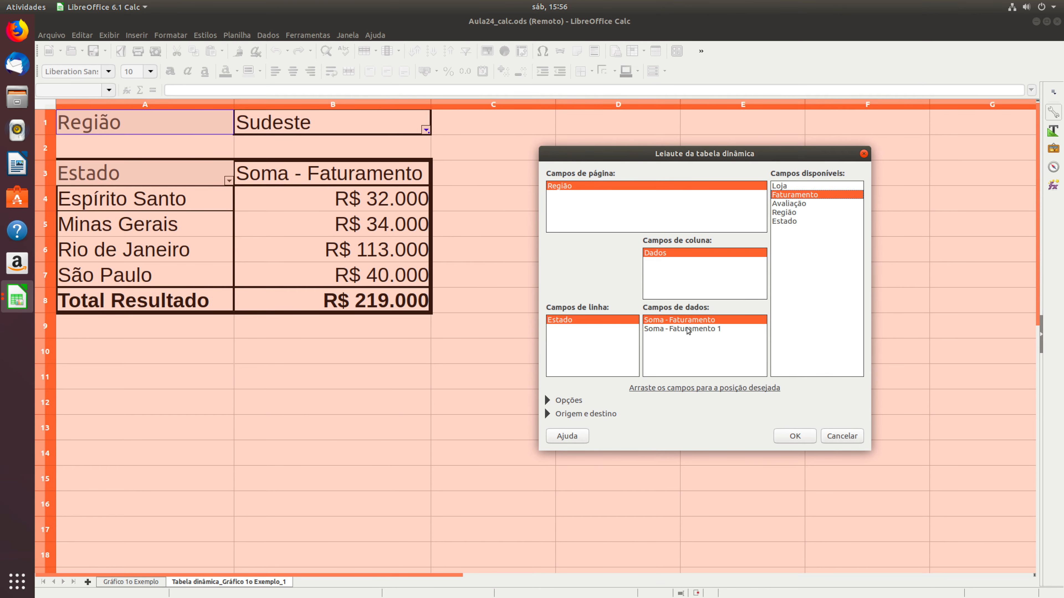
double_click(687, 331)
left_click(662, 264)
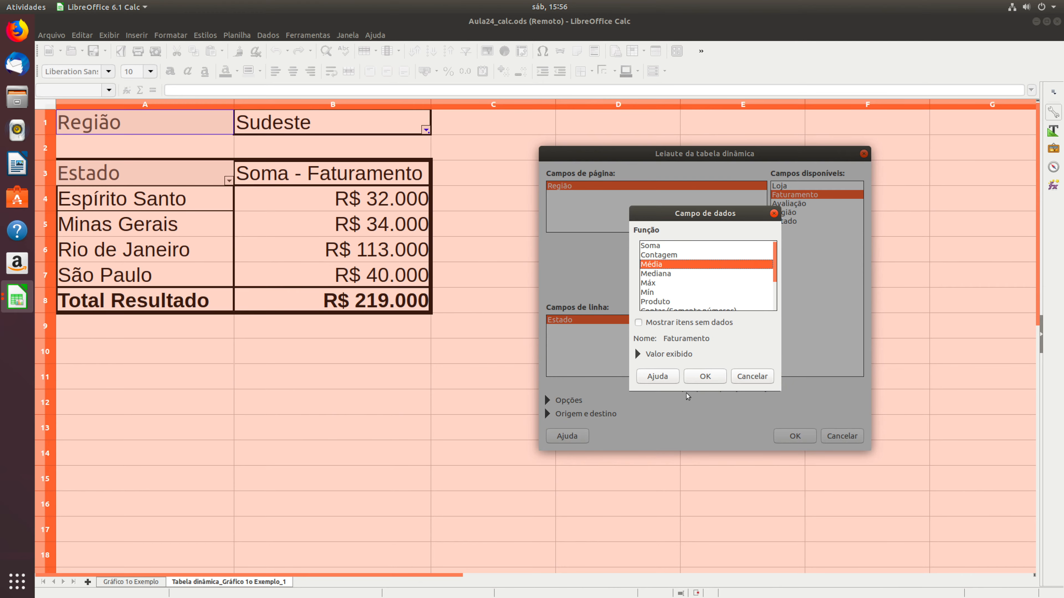
left_click(703, 376)
- Add Faturamento as a third data field with the Máx function and apply the layout
left_click_drag(795, 196, 687, 341)
double_click(688, 339)
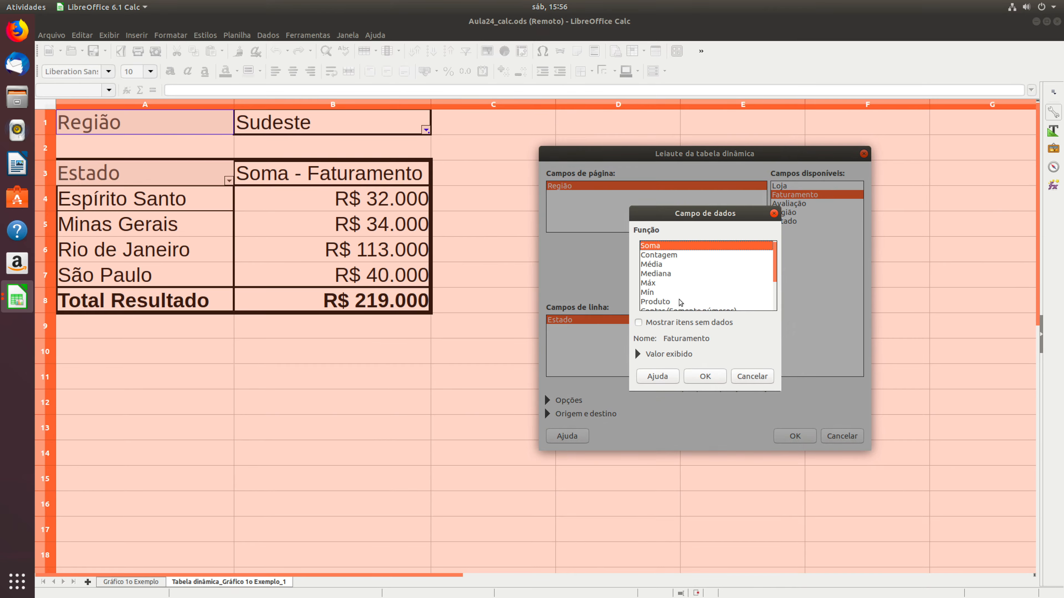
left_click(657, 284)
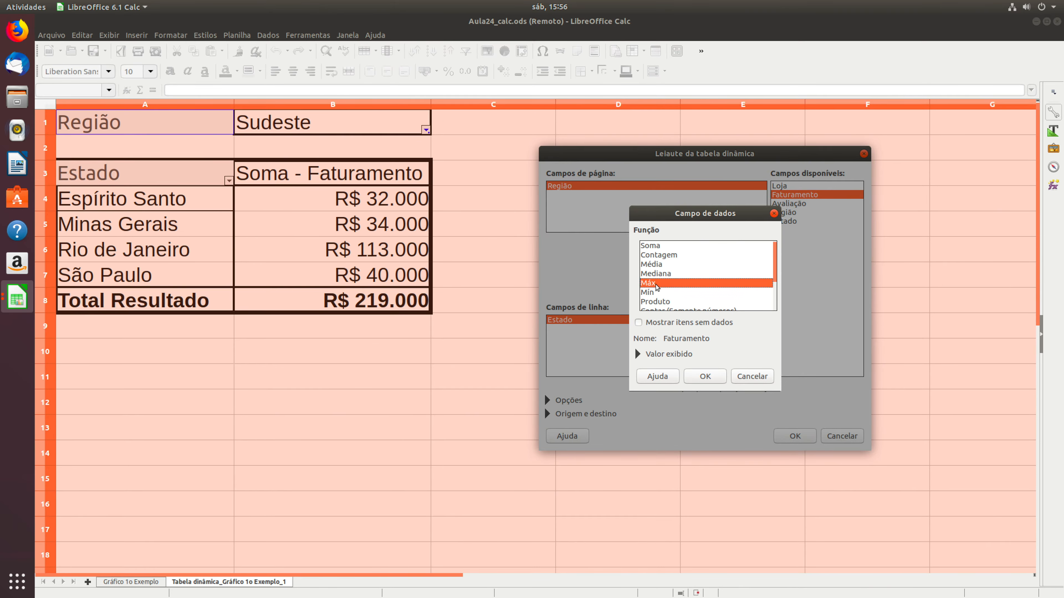
left_click(716, 378)
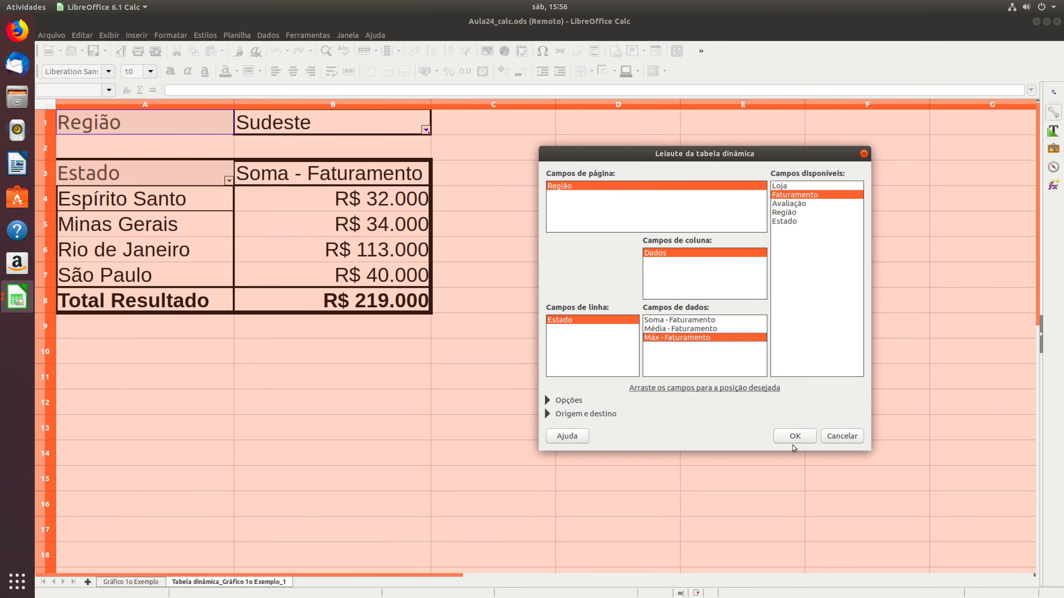
left_click(794, 437)
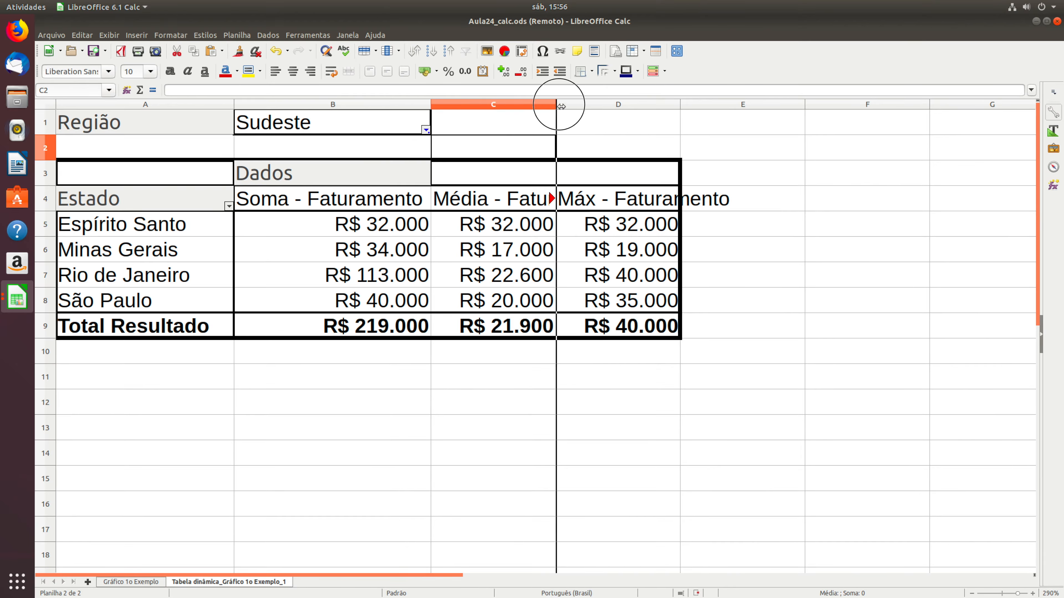
- Widen the Média - Faturamento and Máx - Faturamento columns to fit their headings
left_click_drag(562, 106, 611, 106)
double_click(735, 106)
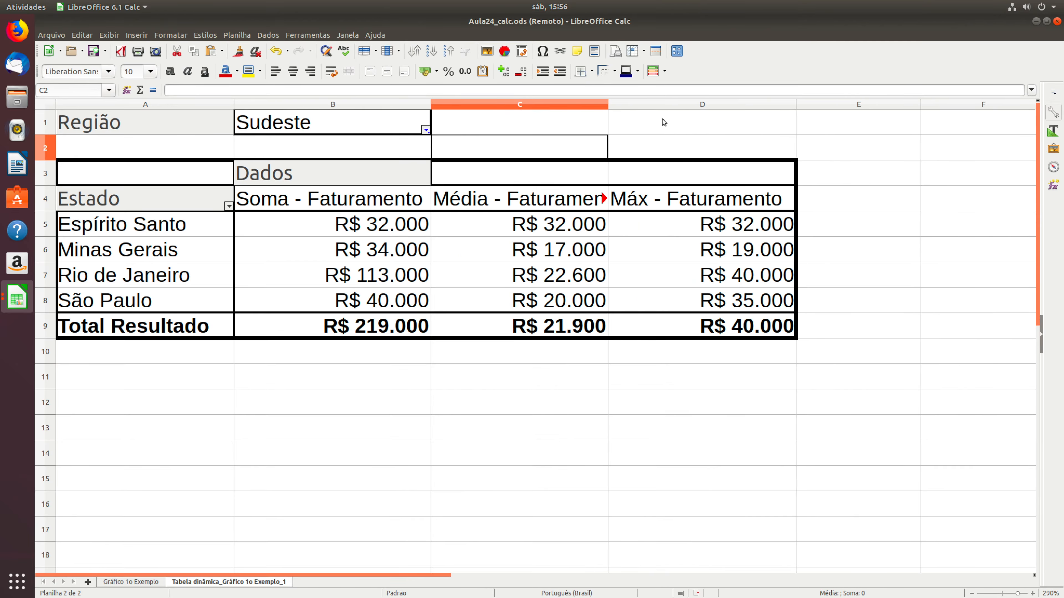
double_click(610, 105)
- Examine the sum, average and maximum Faturamento columns and the figures for Rio de Janeiro
left_click(210, 275)
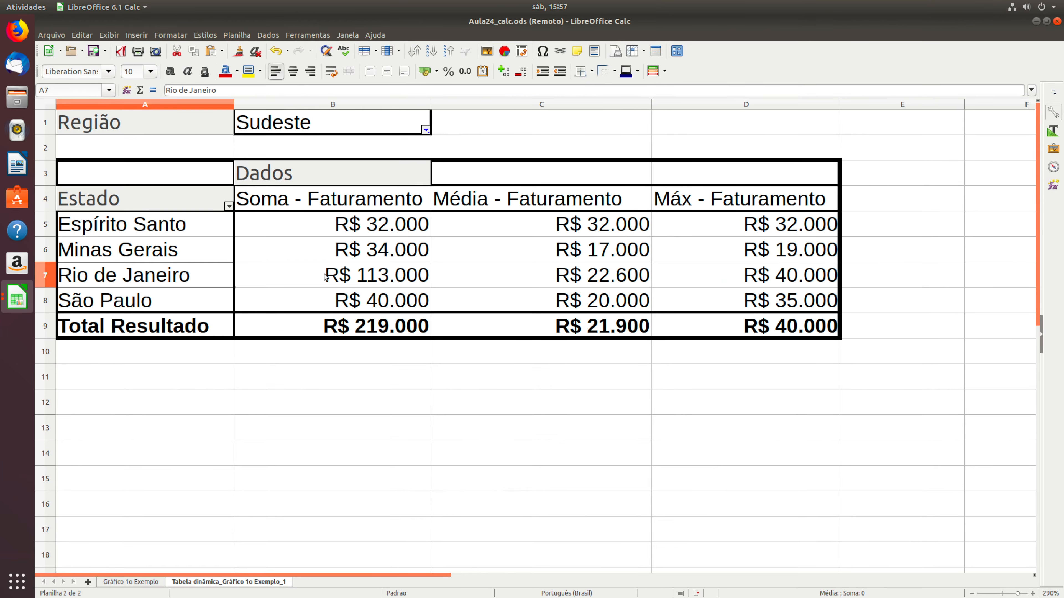
left_click(330, 104)
left_click(520, 105)
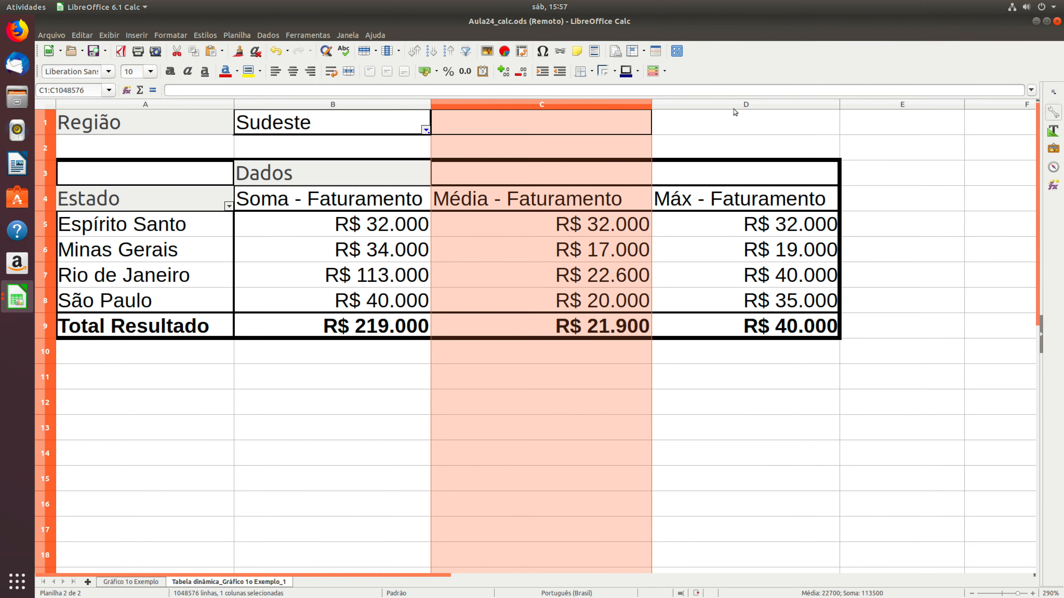
left_click(695, 104)
left_click(283, 276)
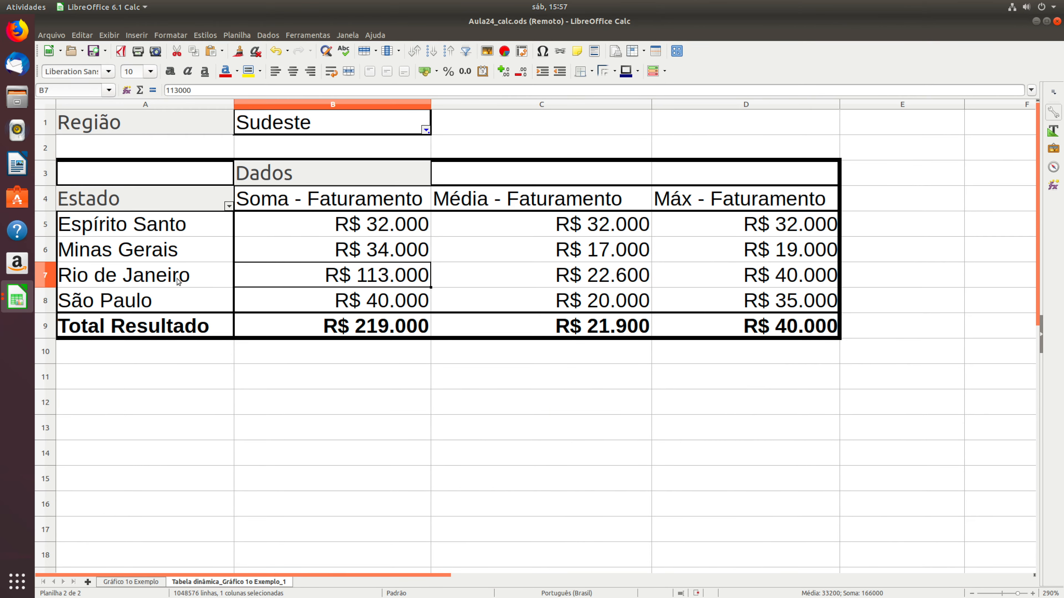
left_click(41, 276)
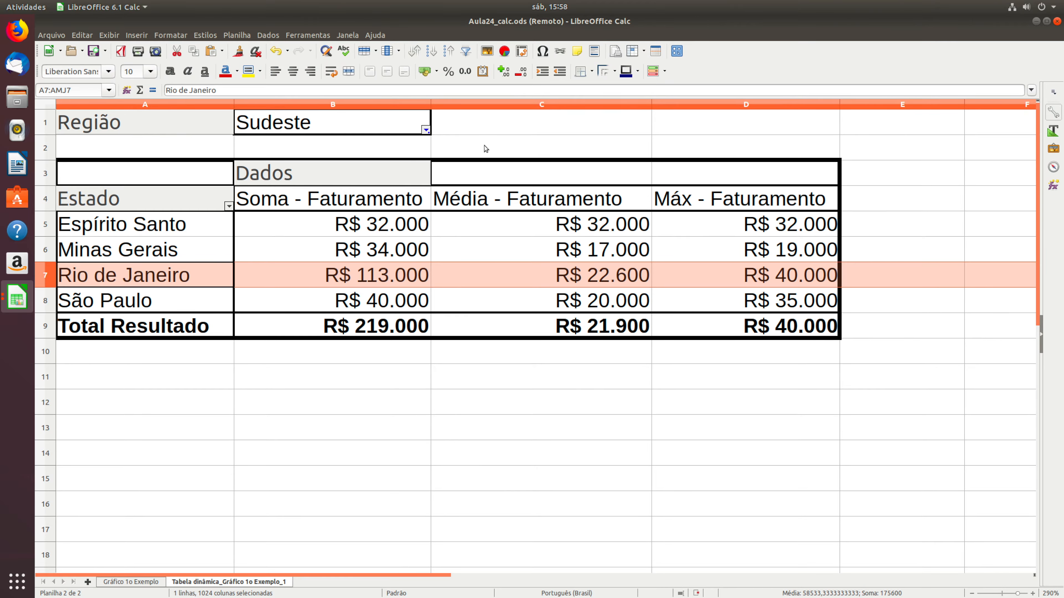
- Filter the Região page field to show Nordeste instead of Sudeste
left_click(426, 130)
left_click(338, 177)
left_click(338, 165)
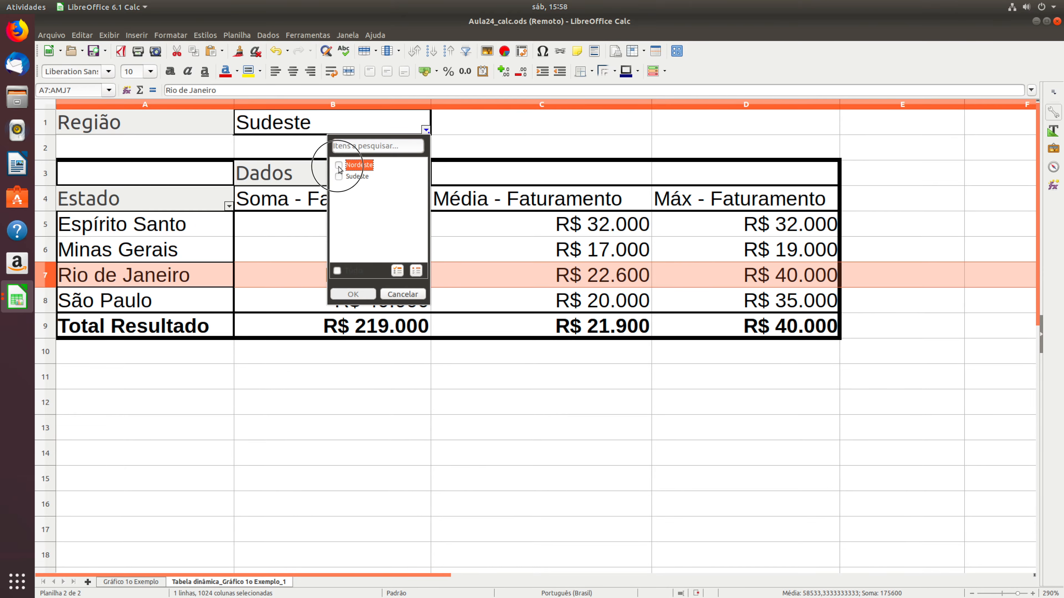
left_click(353, 294)
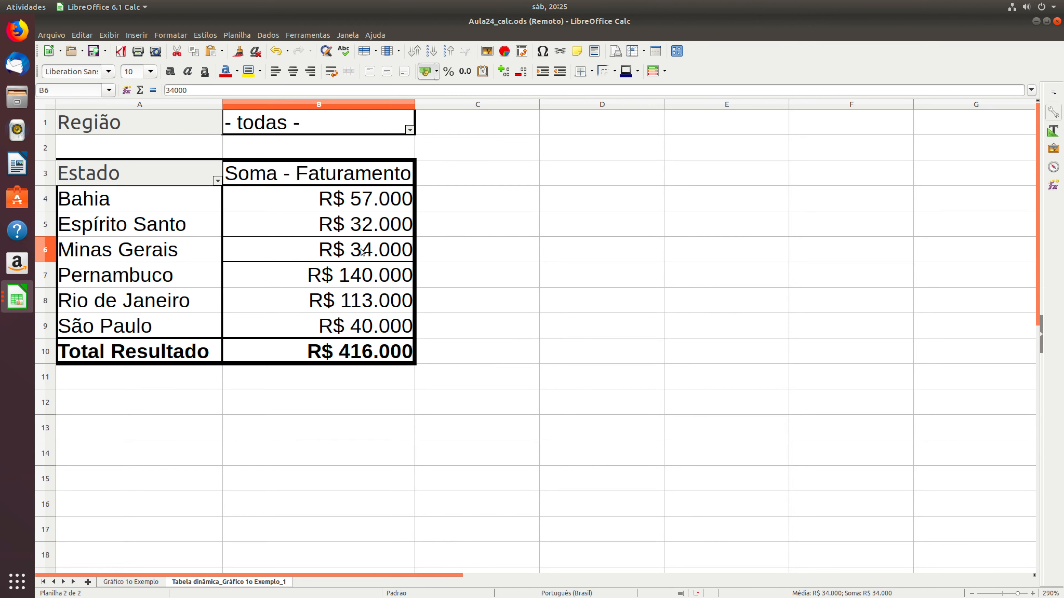
- Edit the pivot table layout so the Soma - Faturamento data field displays its values as % do total
right_click(340, 250)
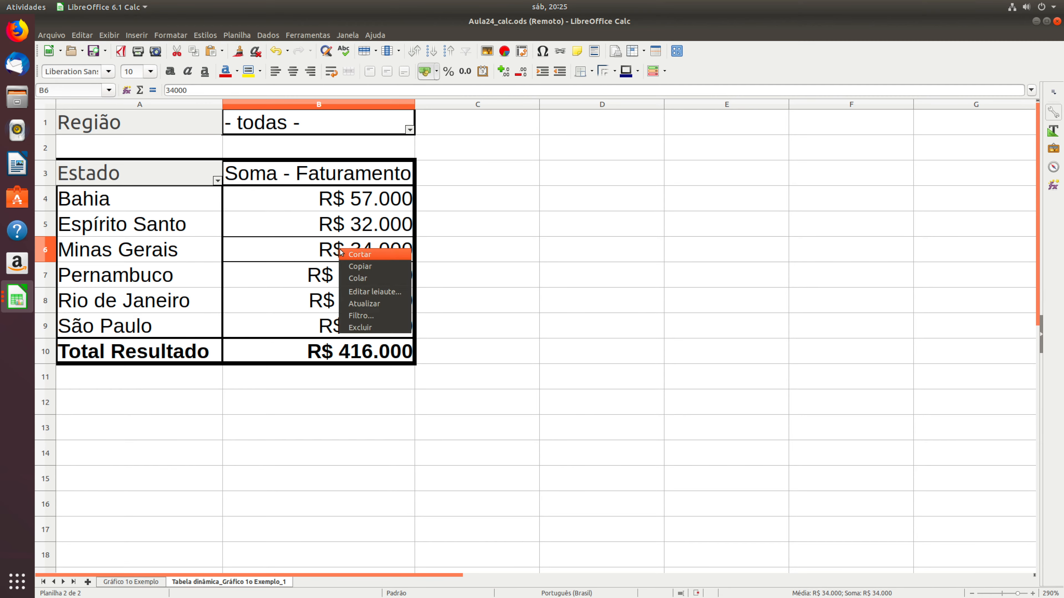
left_click(404, 293)
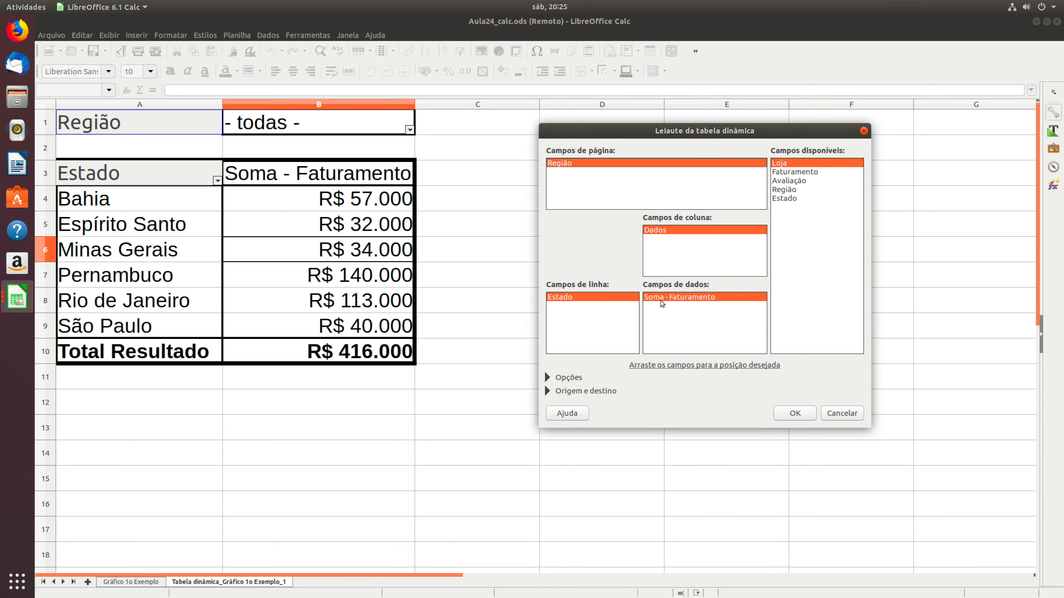
double_click(696, 298)
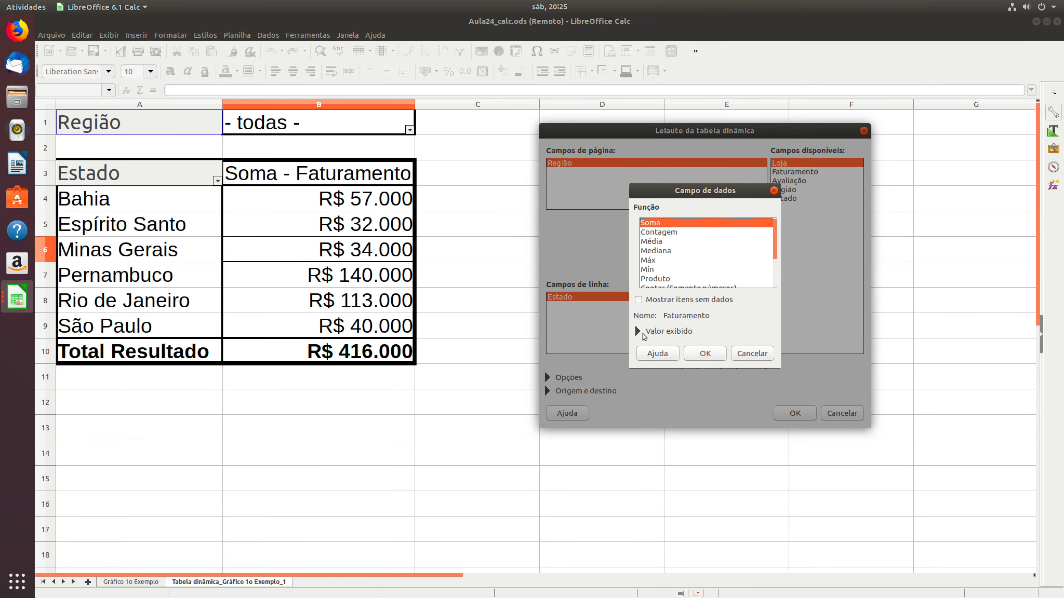
left_click(639, 334)
left_click(744, 322)
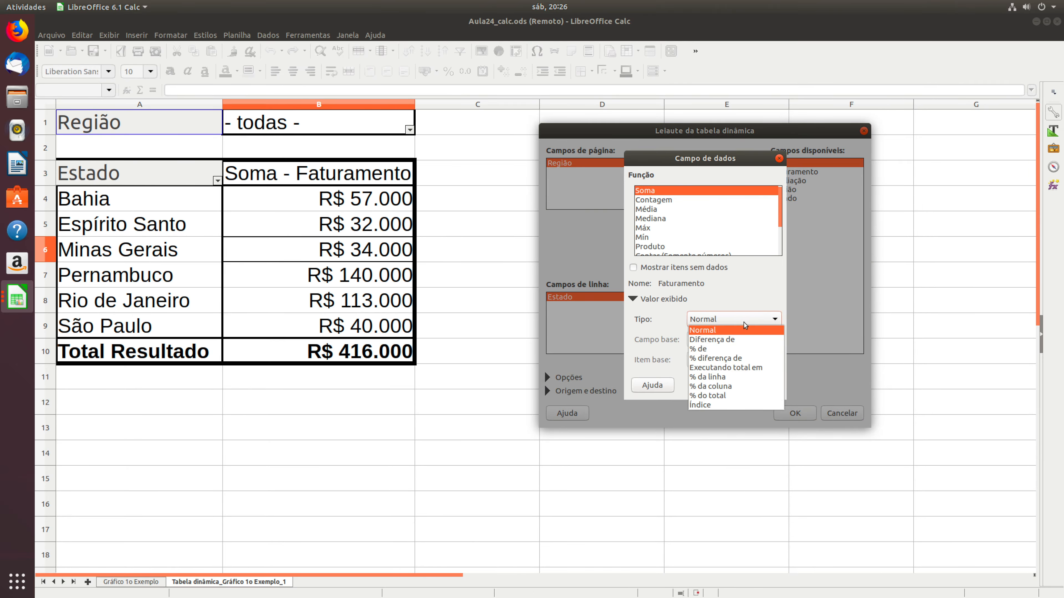
left_click(714, 396)
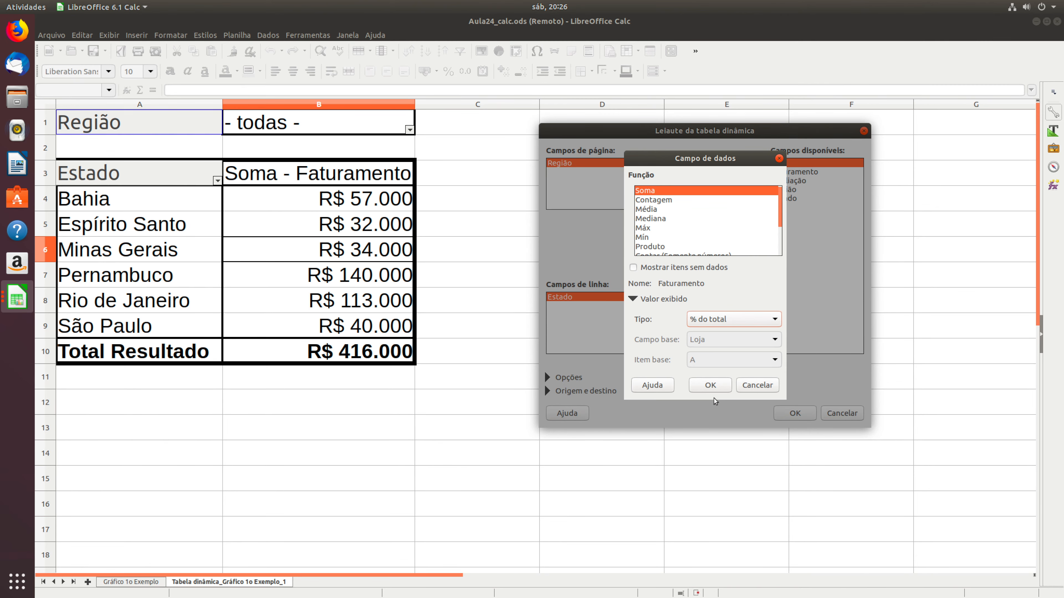
left_click(716, 385)
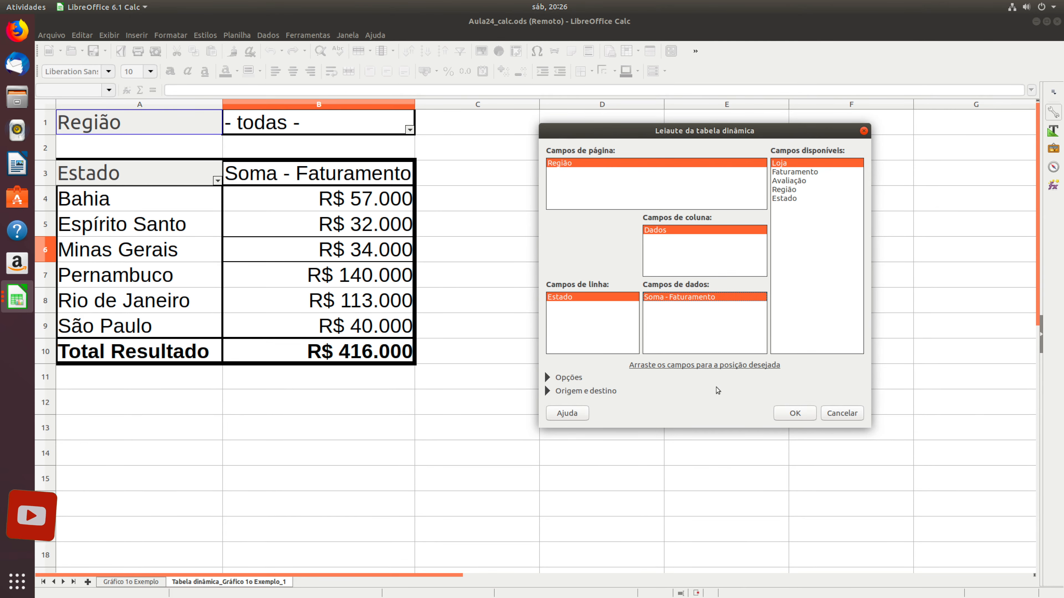
left_click(809, 416)
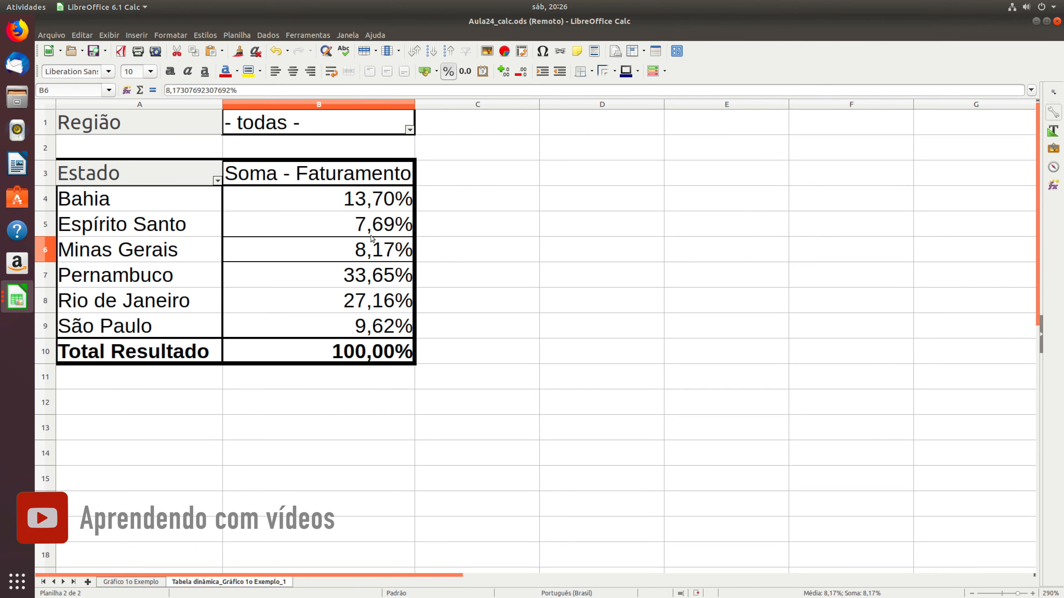
- Check the Faturamento percentages by state, including Bahia, Rio de Janeiro and the Total Resultado row
left_click_drag(373, 199, 368, 328)
left_click_drag(373, 270, 377, 327)
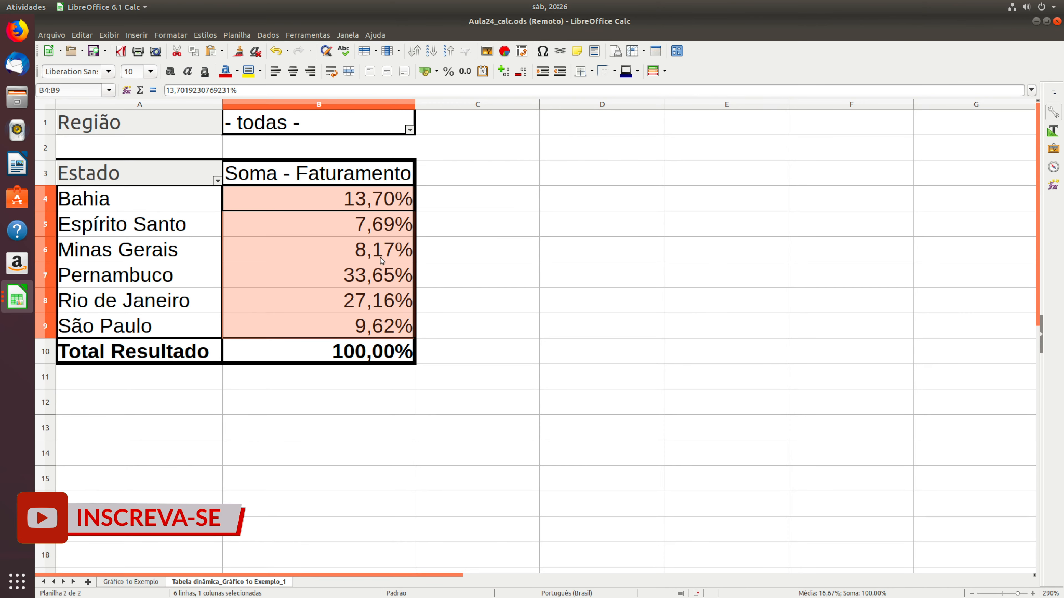
left_click(381, 258)
left_click_drag(94, 353, 372, 354)
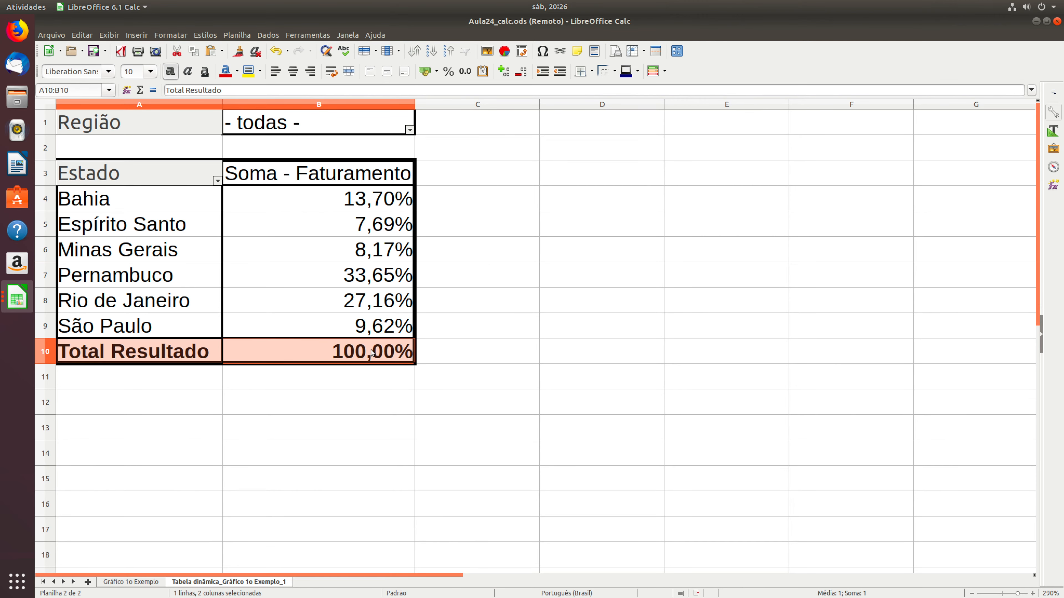
left_click_drag(147, 207, 338, 209)
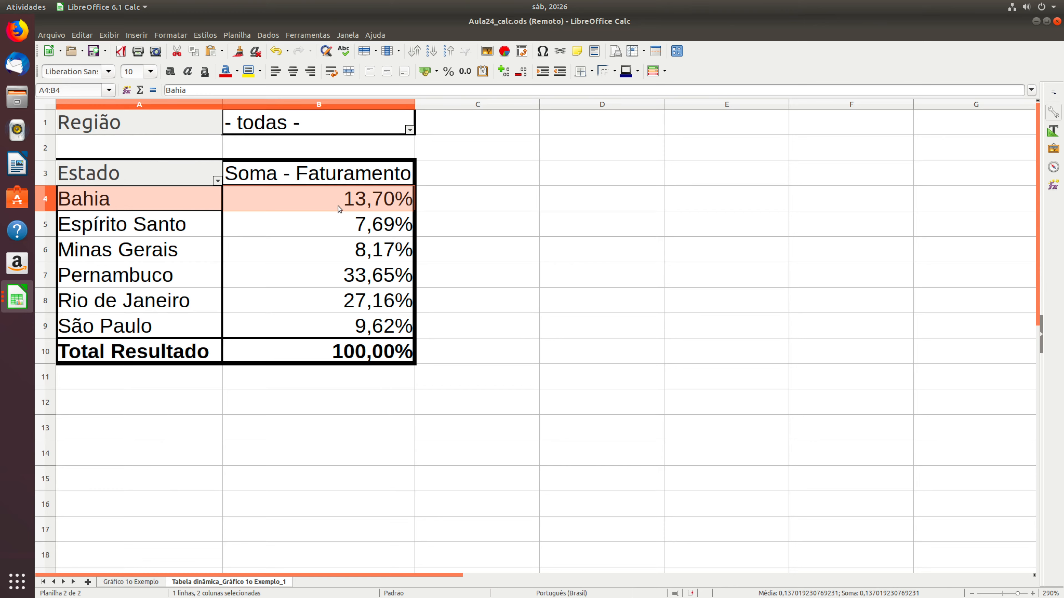
left_click_drag(159, 301, 390, 308)
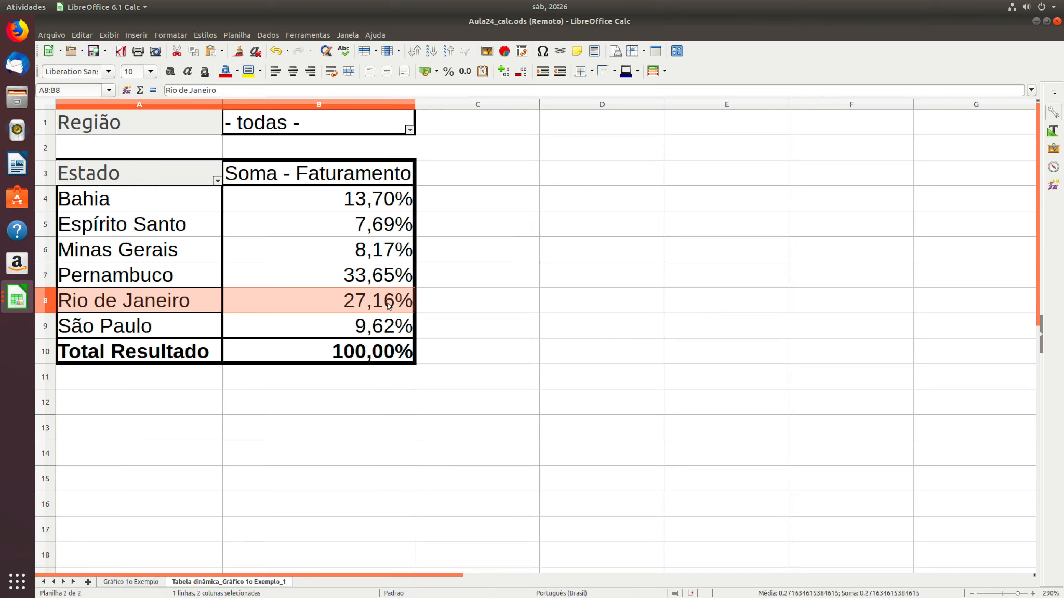
left_click(348, 285)
- Edit the pivot table layout to add a second Faturamento data field using the Contar (Somente números) function
right_click(325, 250)
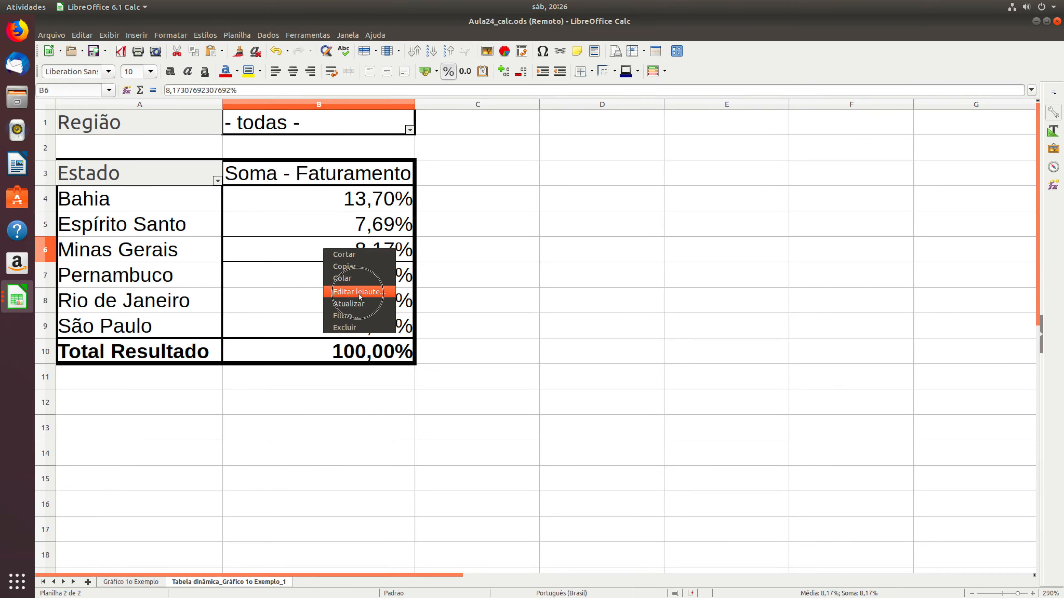
left_click(352, 291)
left_click_drag(809, 171, 696, 334)
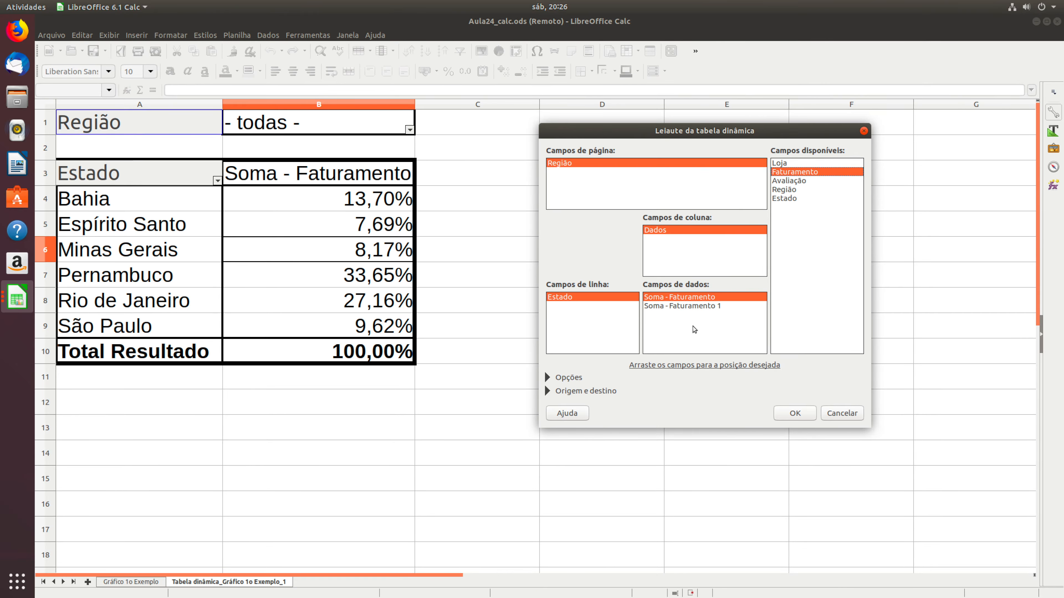
left_click(683, 306)
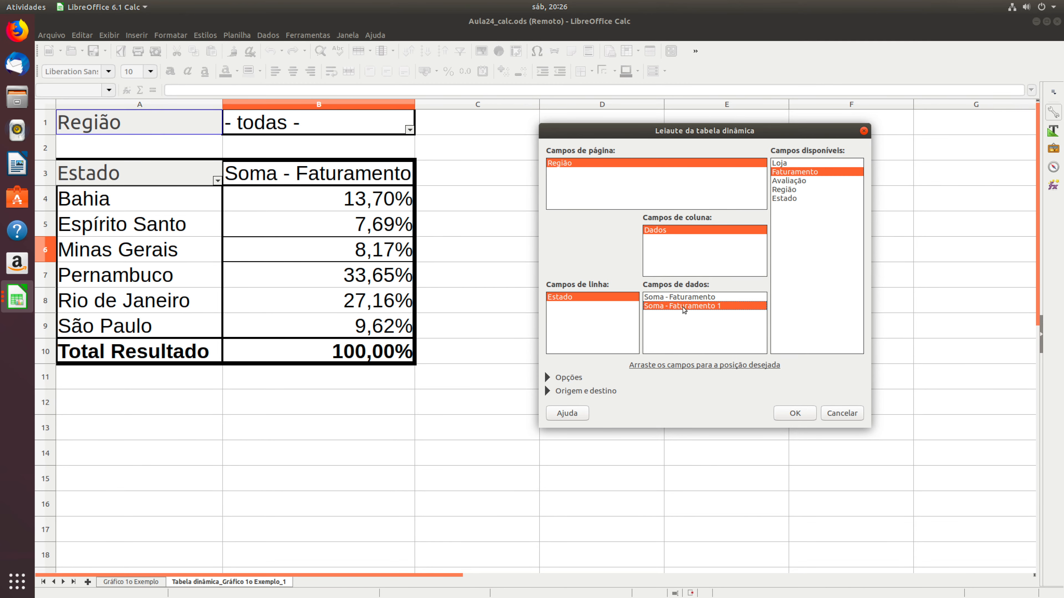
double_click(683, 306)
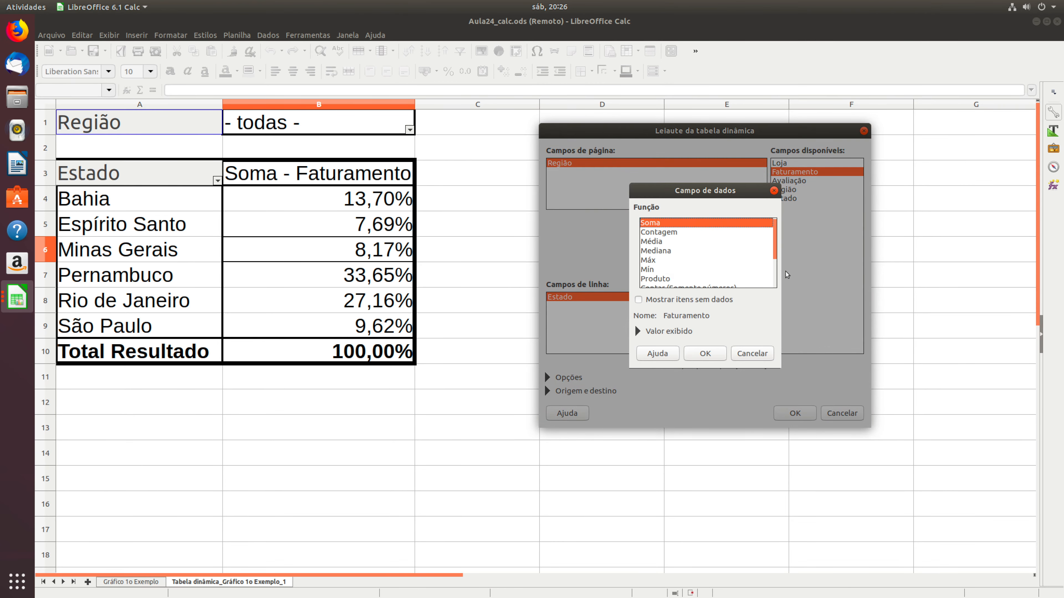
scroll(775, 254, "down", 2)
left_click(696, 252)
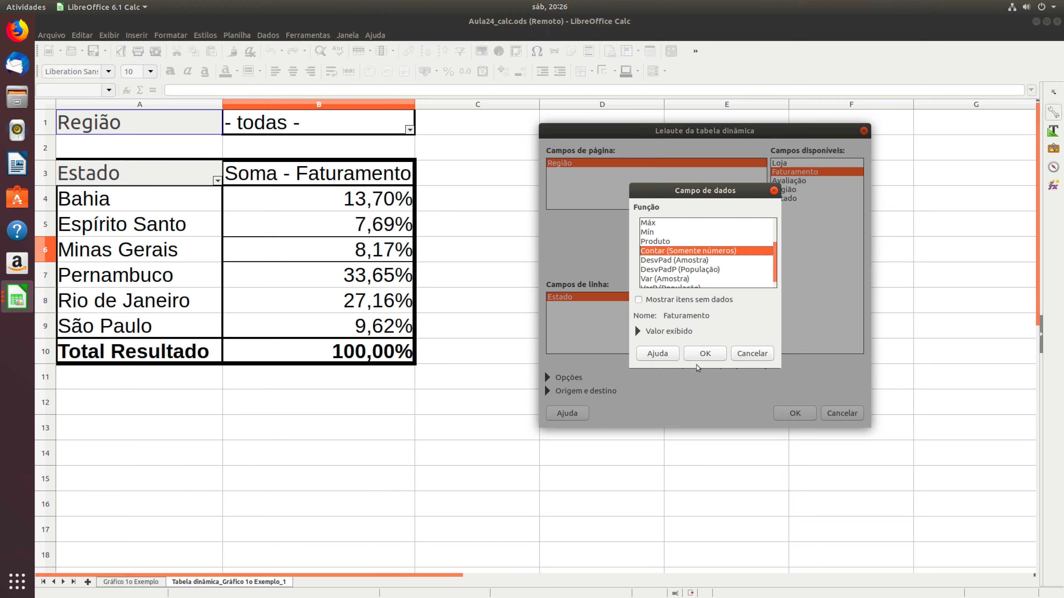
left_click(703, 354)
left_click(792, 413)
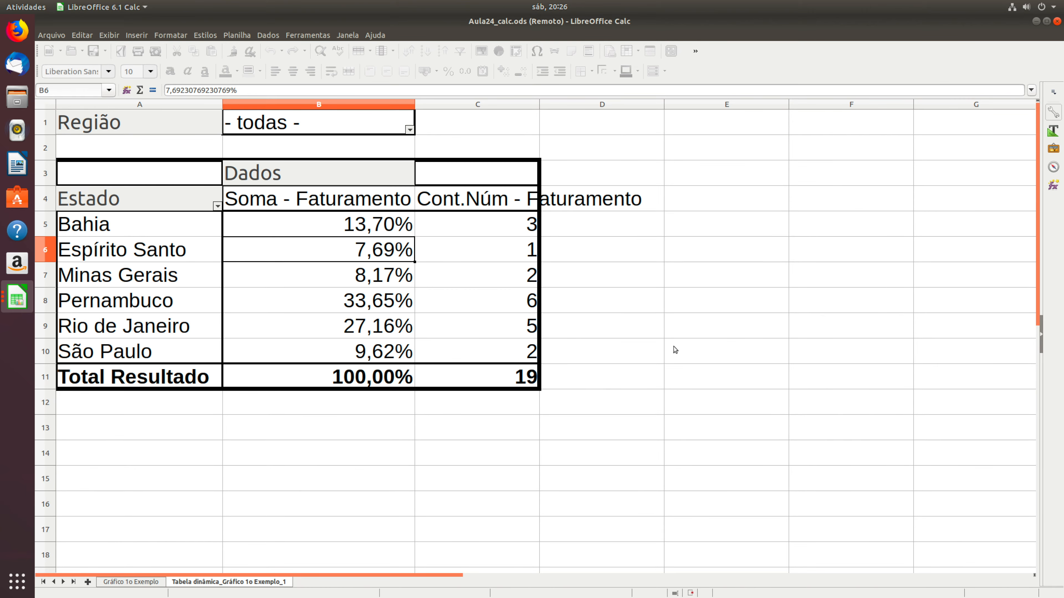
left_click(105, 227)
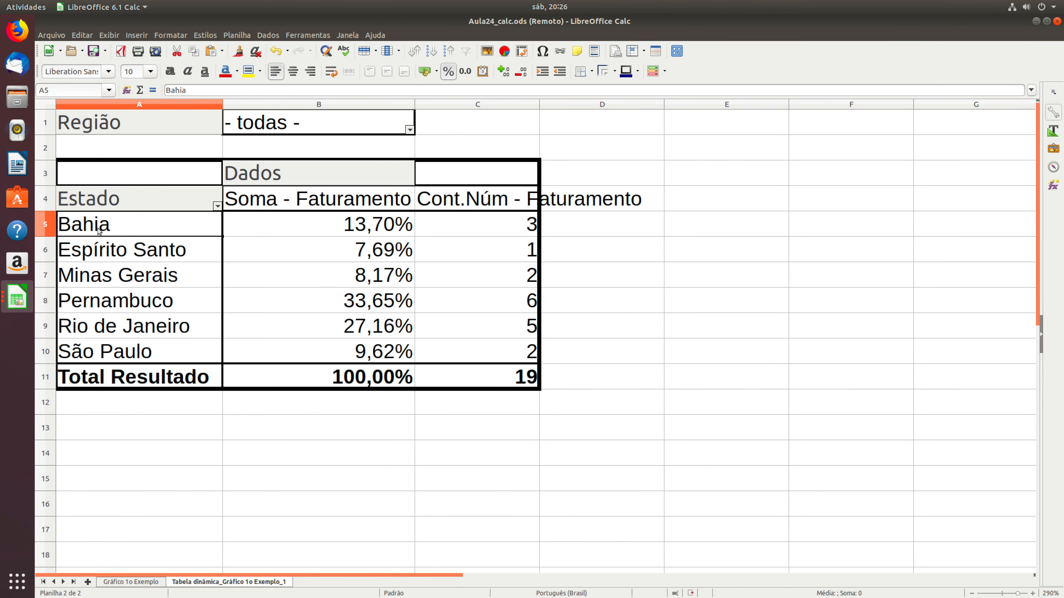
left_click(46, 229)
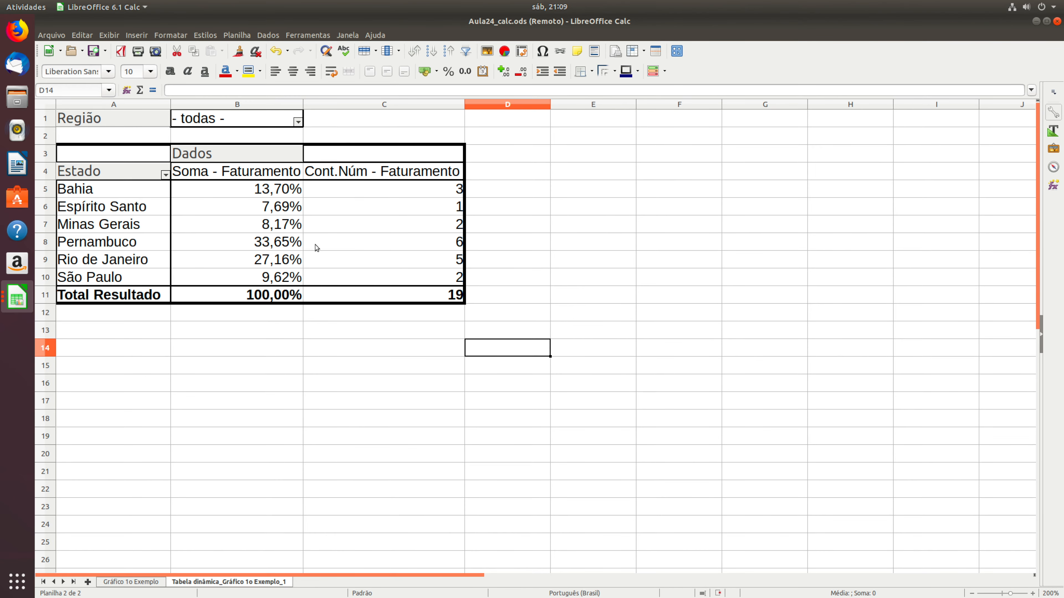
- Insert a normal Pizza chart based on the pivot table's Soma - Faturamento values by state
left_click_drag(240, 191, 232, 275)
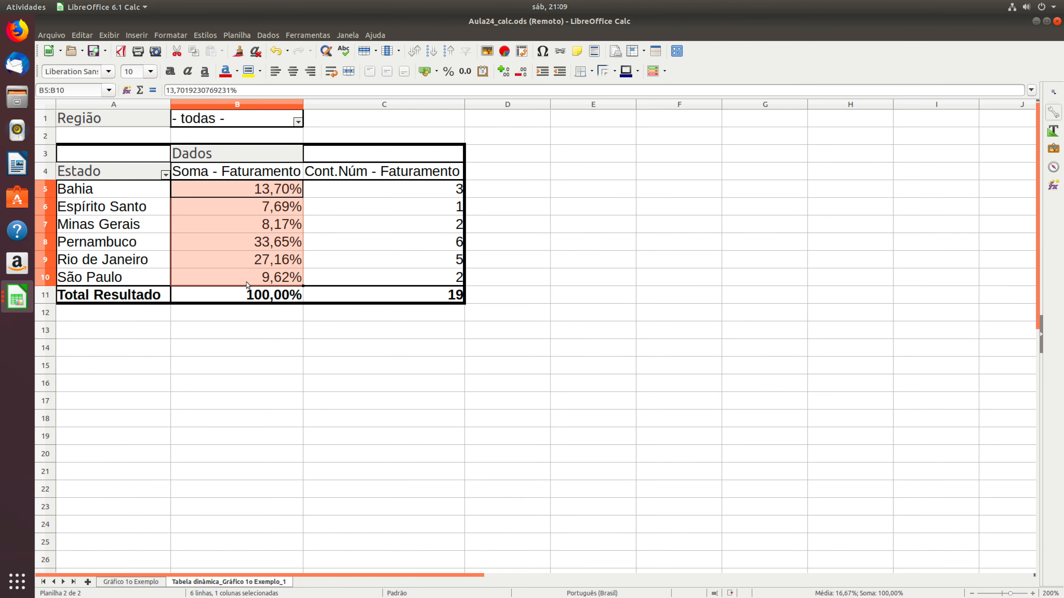
left_click(137, 36)
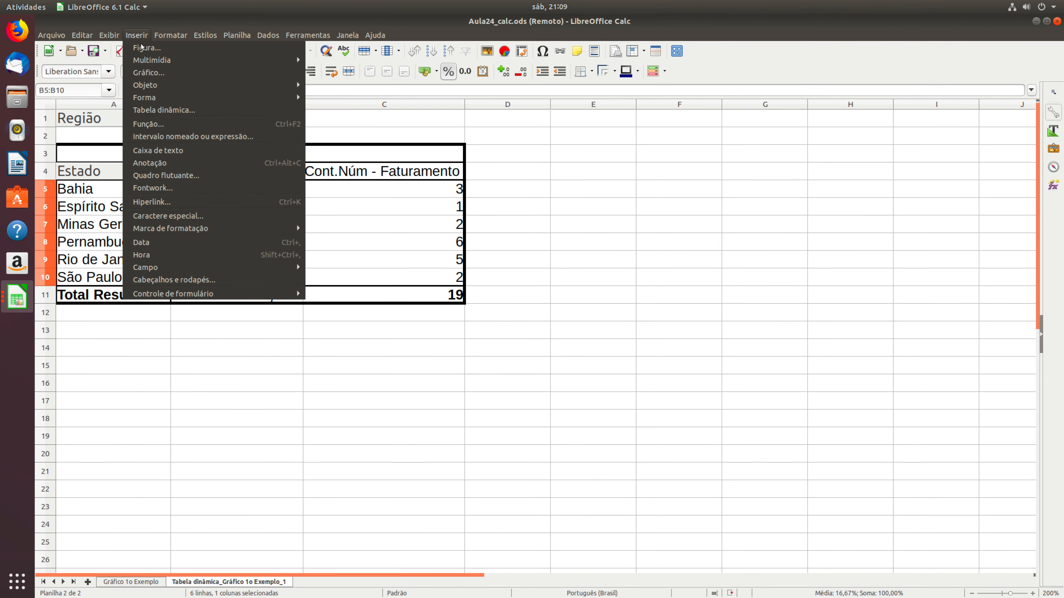
left_click(168, 77)
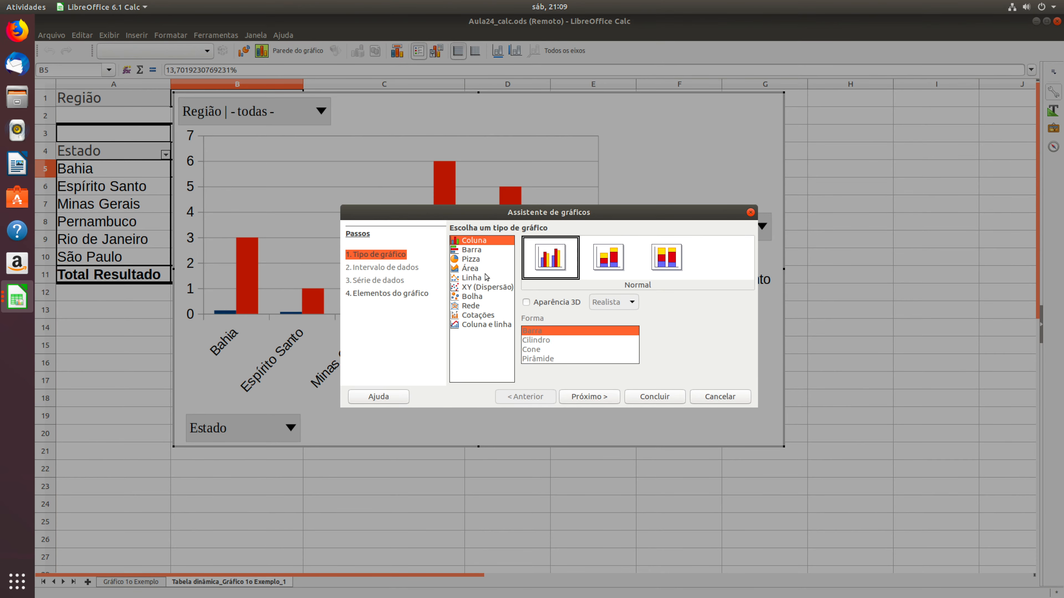
left_click(473, 261)
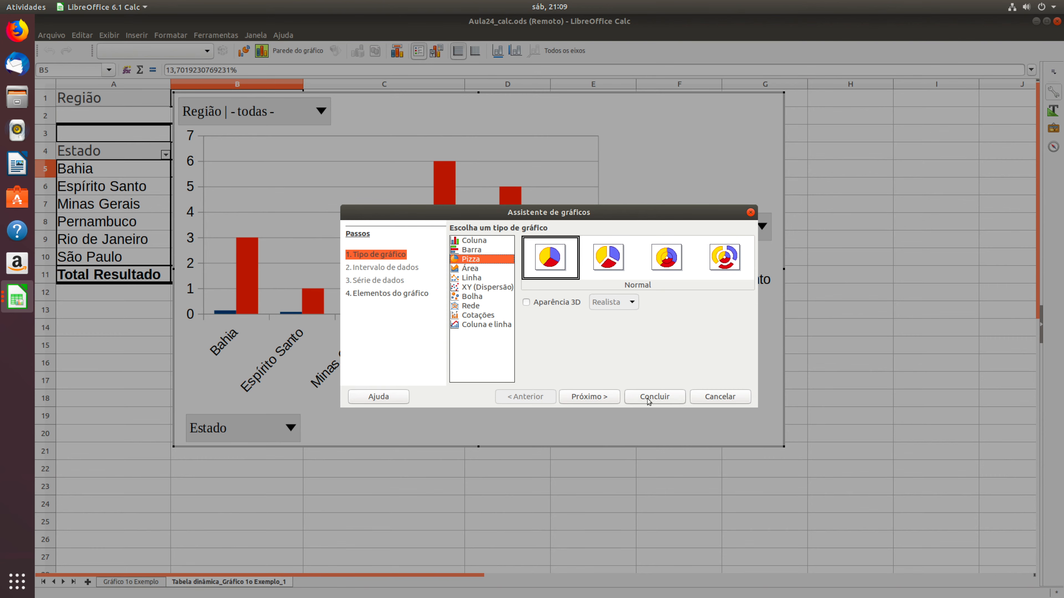
left_click(656, 400)
- Shrink the pie chart and place it beside the pivot table, starting around column D
left_click_drag(173, 93, 290, 190)
left_click_drag(301, 192, 344, 202)
left_click_drag(333, 198, 482, 181)
left_click_drag(701, 183, 714, 122)
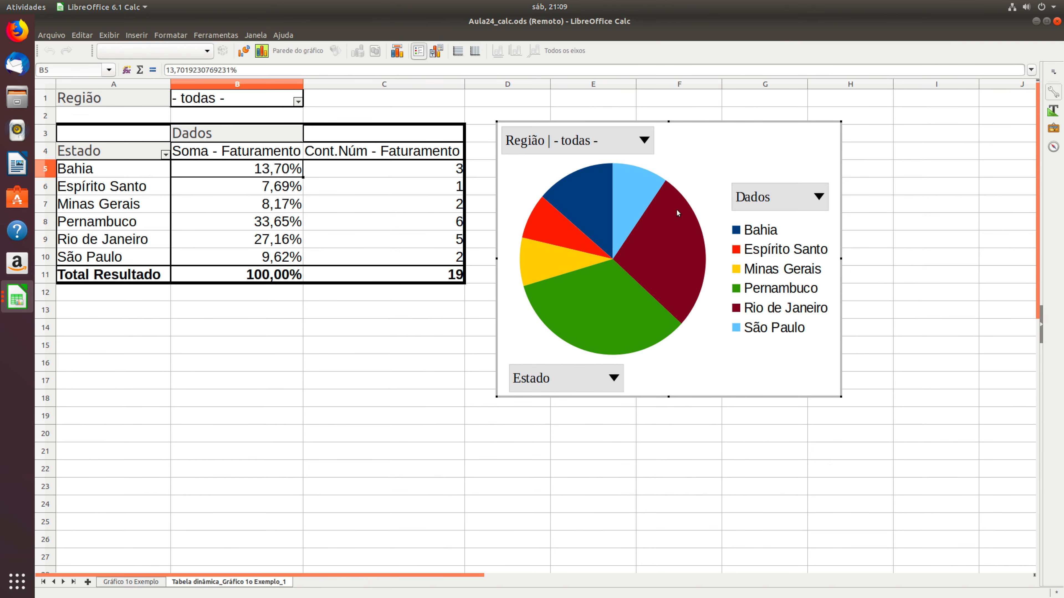
- Add data labels to the slices of the pie chart
right_click(668, 229)
left_click(712, 287)
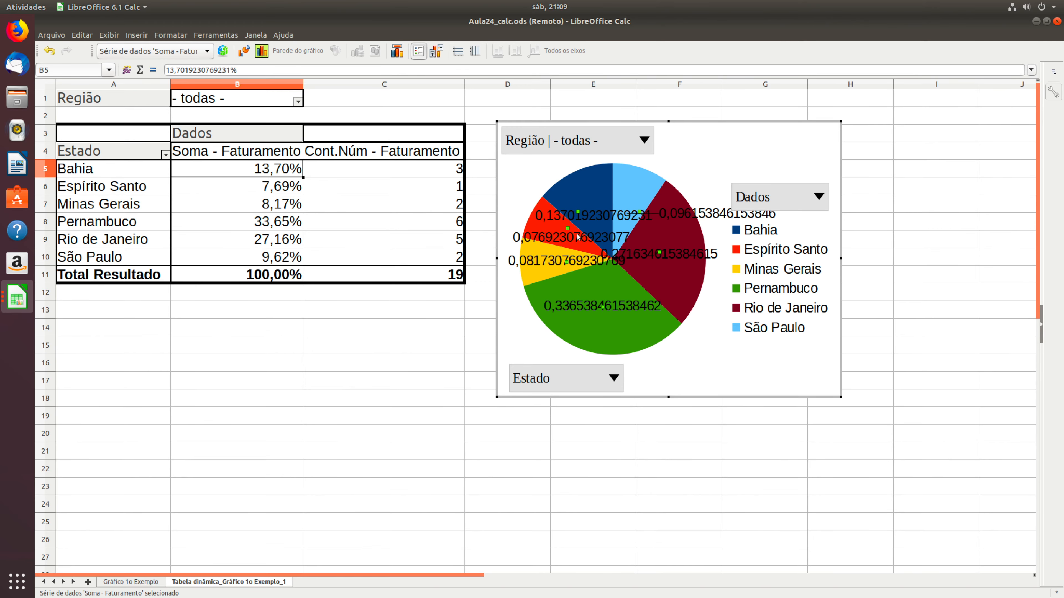
double_click(566, 234)
left_click(315, 169)
left_click(368, 167)
left_click(415, 167)
left_click(738, 460)
- Show the pie chart's data labels as percentages instead of values, using the whole-number -13% format without the source format
right_click(593, 215)
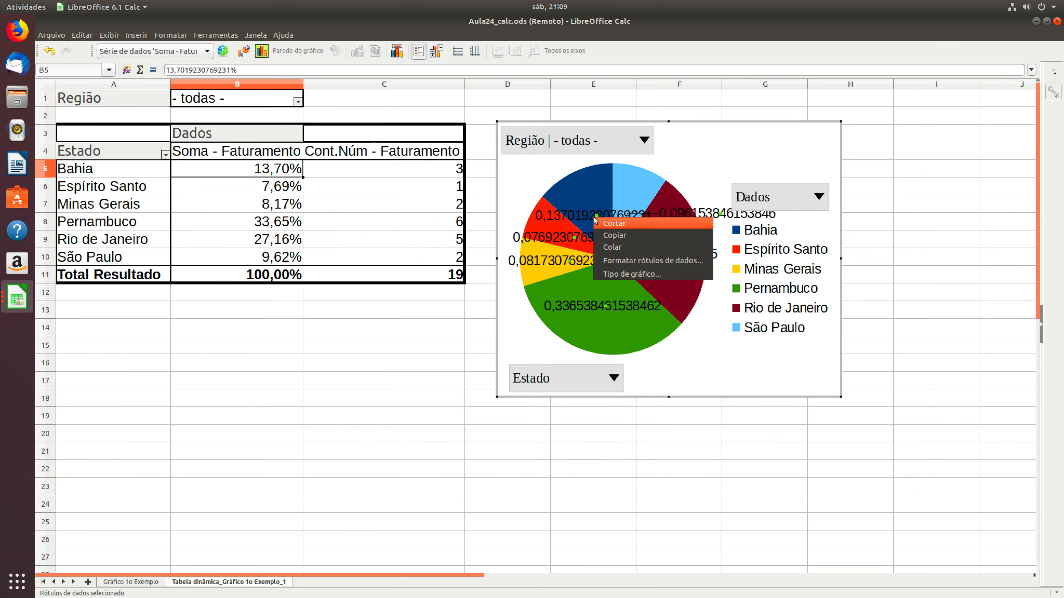
left_click(628, 261)
left_click(435, 182)
left_click(373, 232)
left_click(373, 212)
left_click(563, 232)
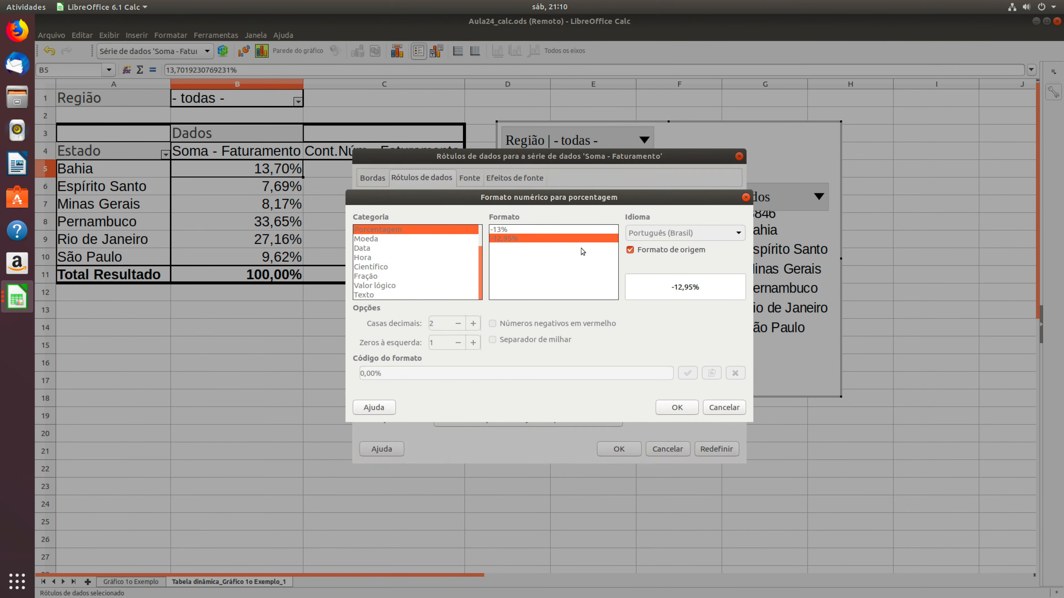
left_click(629, 250)
left_click(511, 229)
left_click(676, 408)
left_click(619, 449)
- Format the pie chart's data labels with white, shadowed text, and leave chart editing
double_click(542, 223)
left_click(514, 177)
left_click(419, 211)
left_click(470, 273)
left_click(418, 275)
left_click(383, 297)
left_click(619, 449)
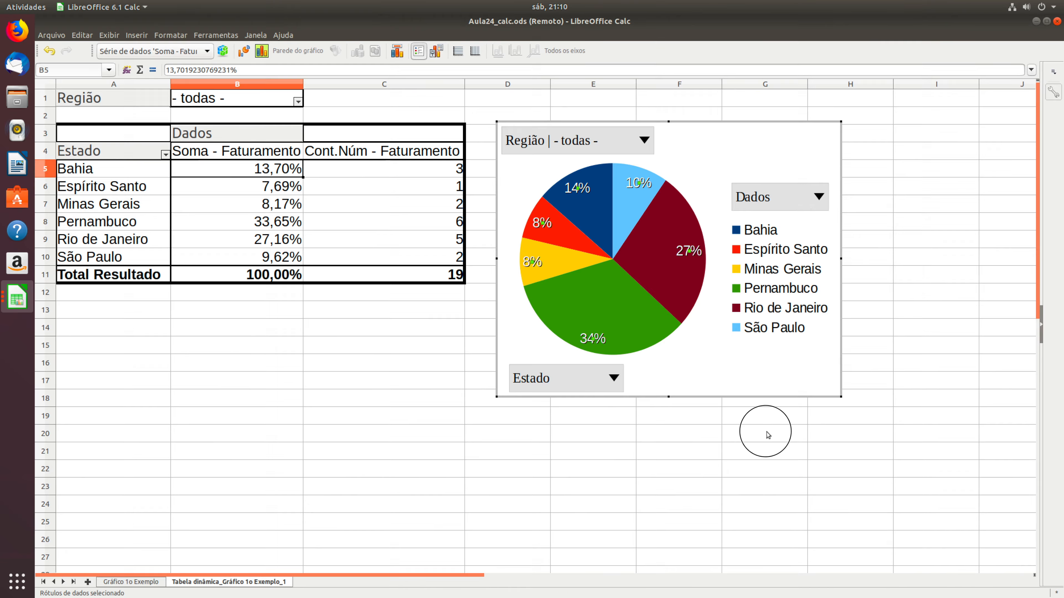
left_click(768, 431)
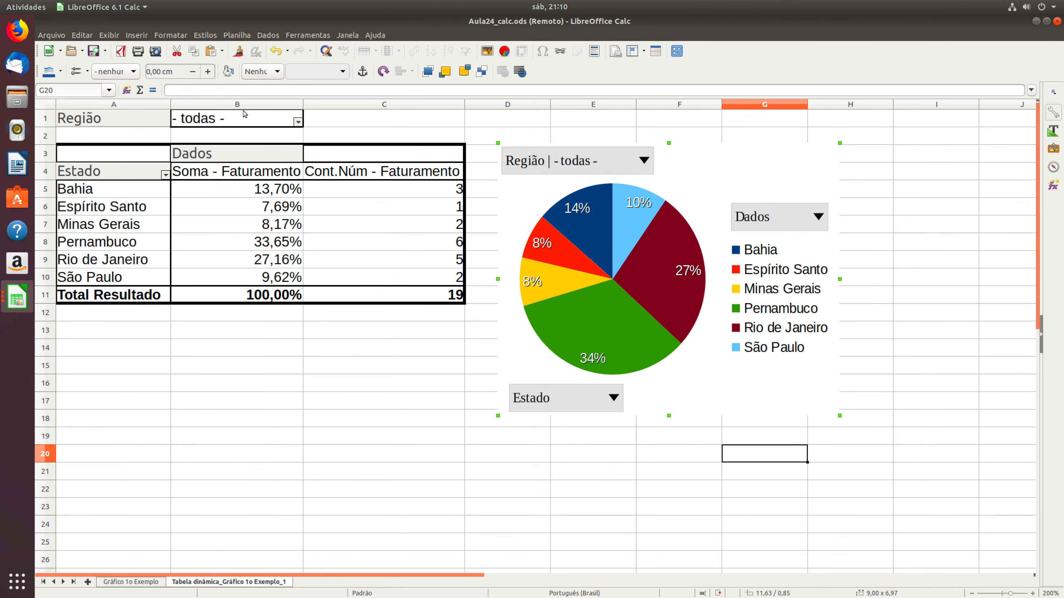
- Filter the chart's Região field to exclude Nordeste and keep only Sudeste, and leave chart editing
double_click(713, 215)
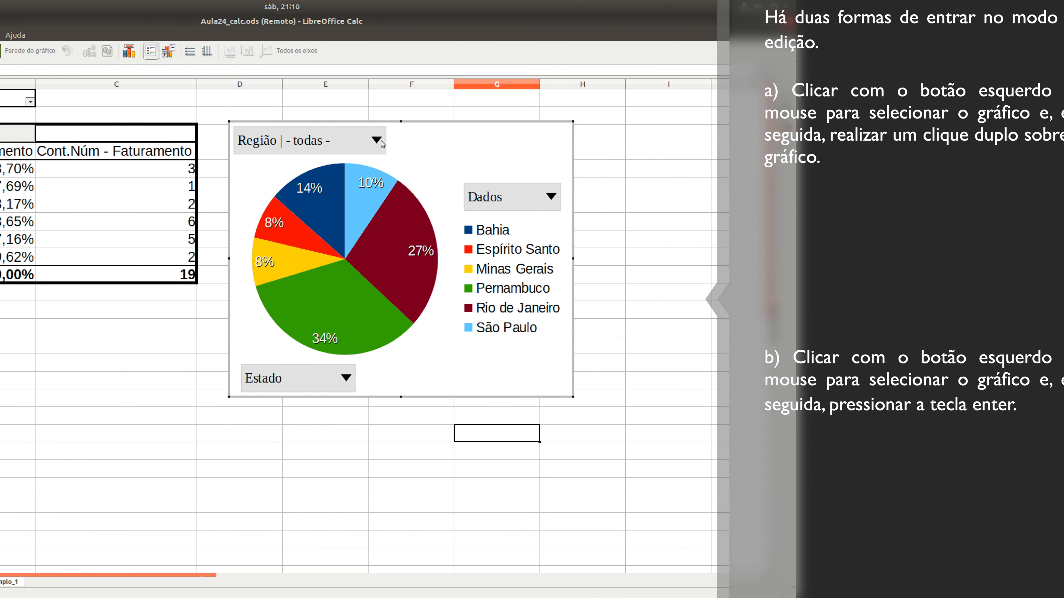
left_click(643, 160)
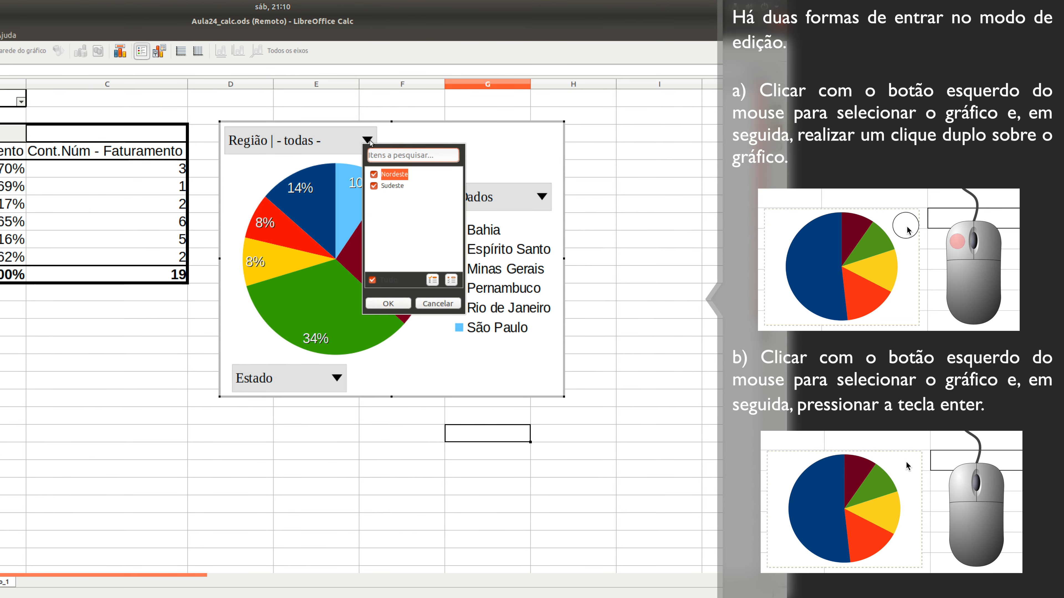
left_click(375, 174)
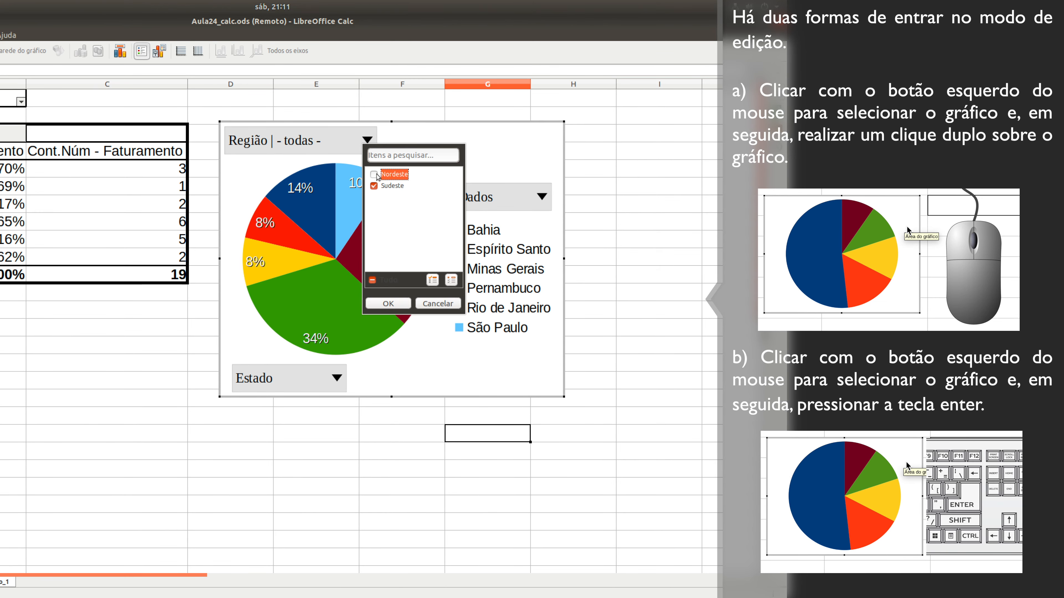
left_click(386, 305)
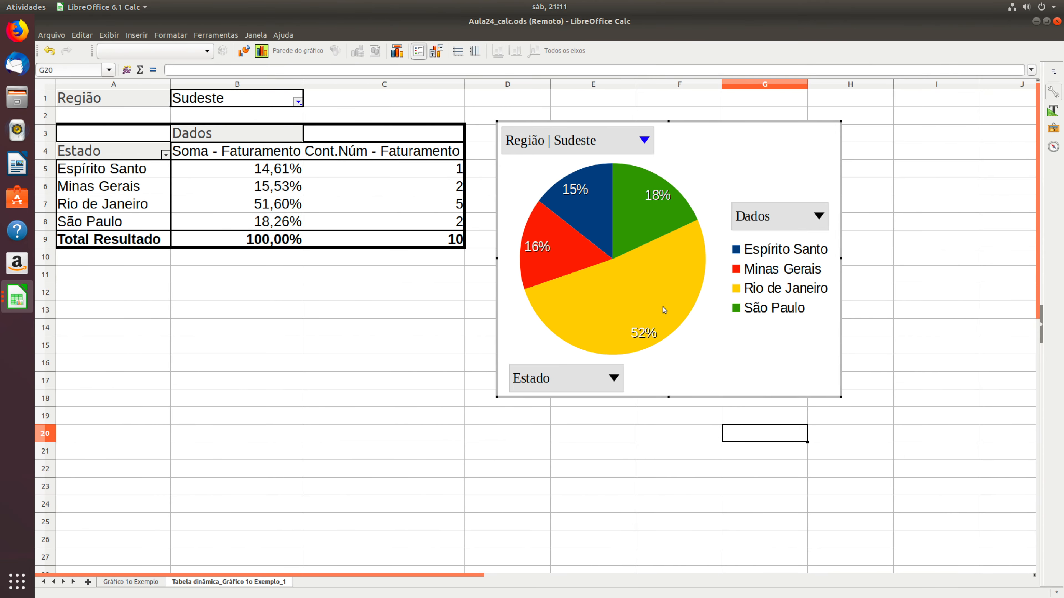
key("Escape")
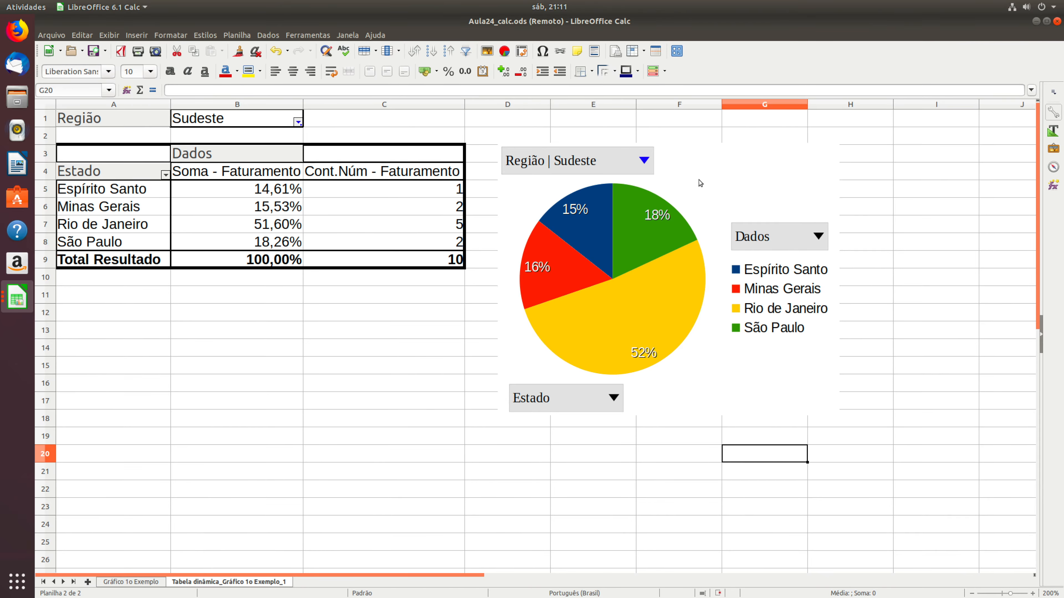
- Exclude Espírito Santo from the pivot table's Estado filter
left_click(591, 400)
left_click(165, 175)
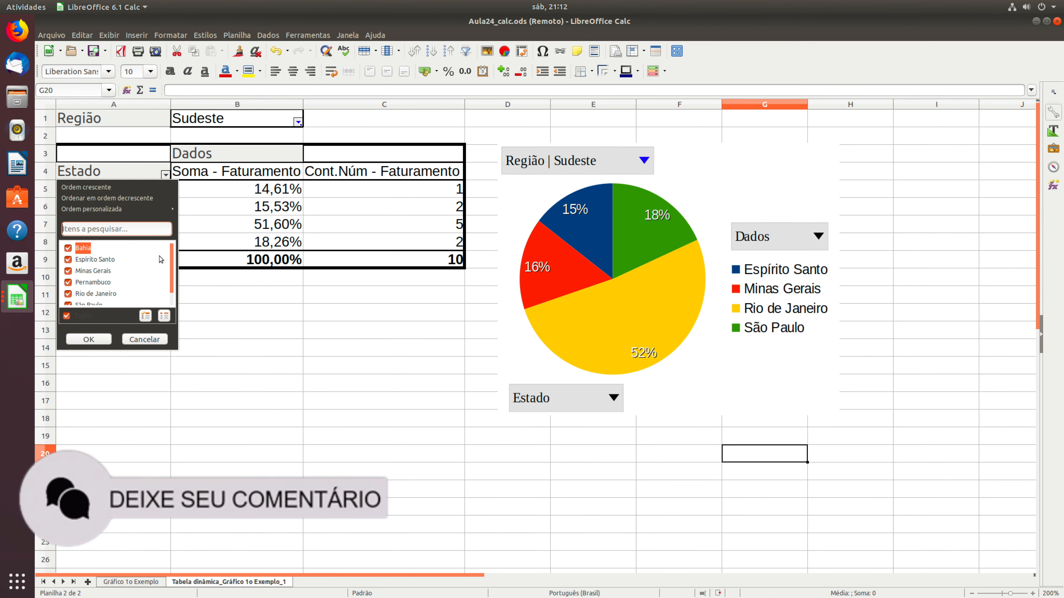
mouse_move(171, 254)
left_mouse_down()
mouse_move(175, 283)
mouse_move(177, 241)
left_mouse_up()
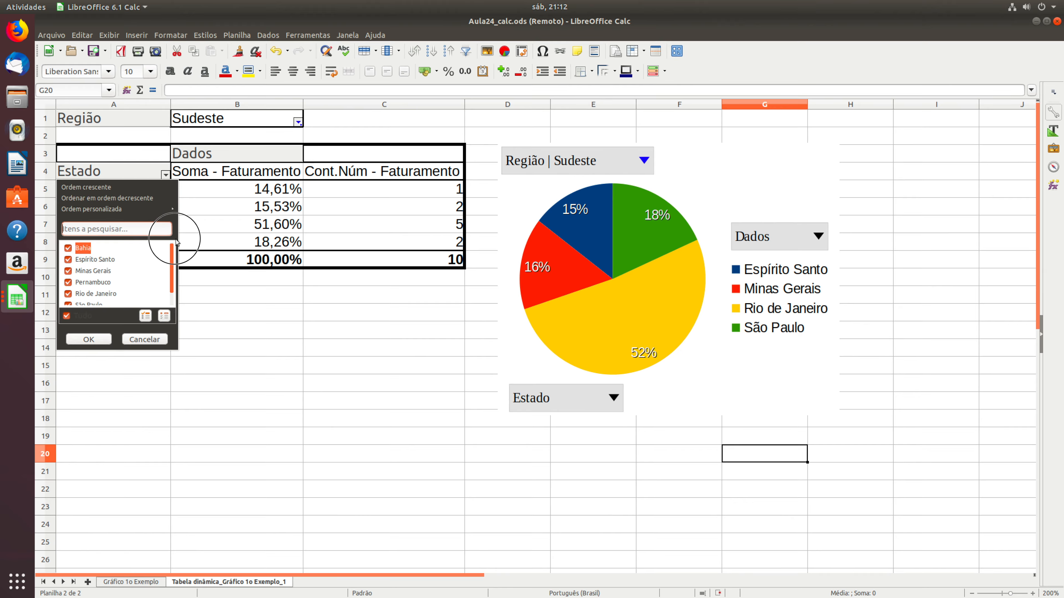
mouse_move(175, 239)
left_mouse_down()
mouse_move(175, 279)
mouse_move(179, 233)
left_mouse_up()
left_click(68, 259)
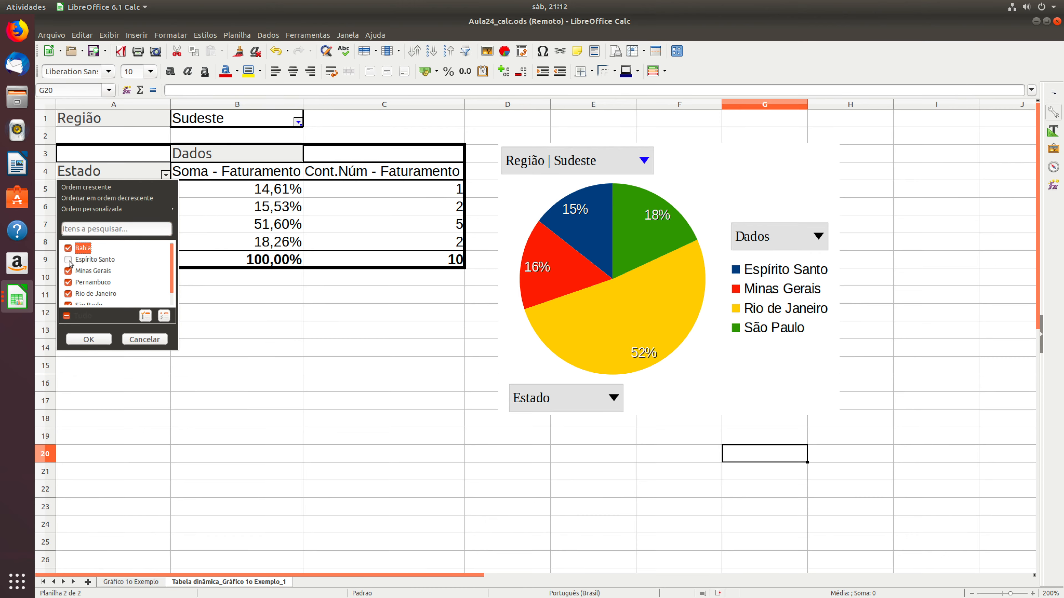
left_click(88, 339)
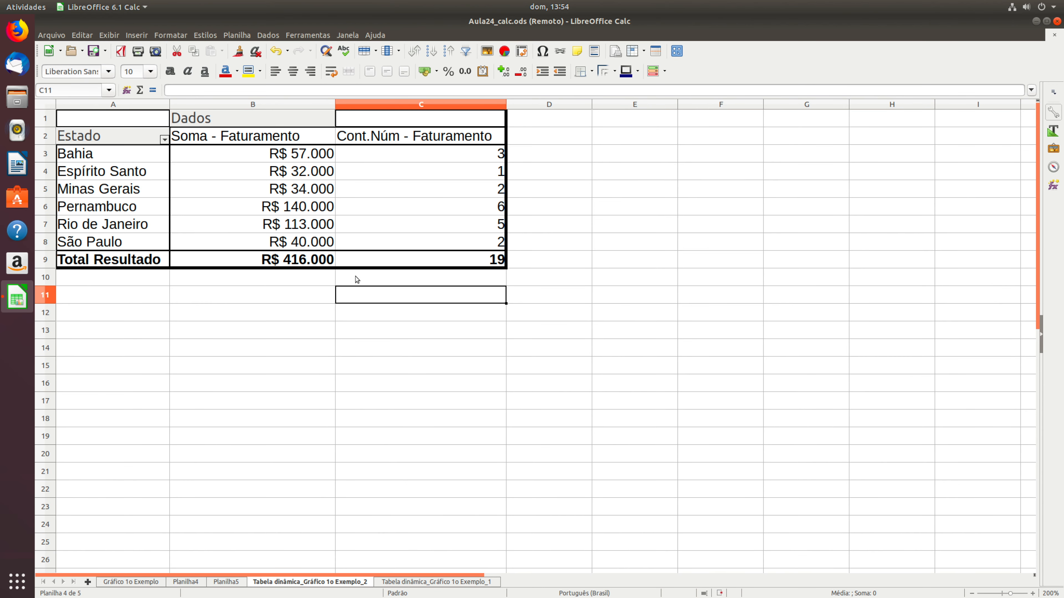
- Drill down into Rio de Janeiro's Cont.Núm - Faturamento value to list its stores, and check their Faturamento figures
left_click_drag(226, 161, 474, 249)
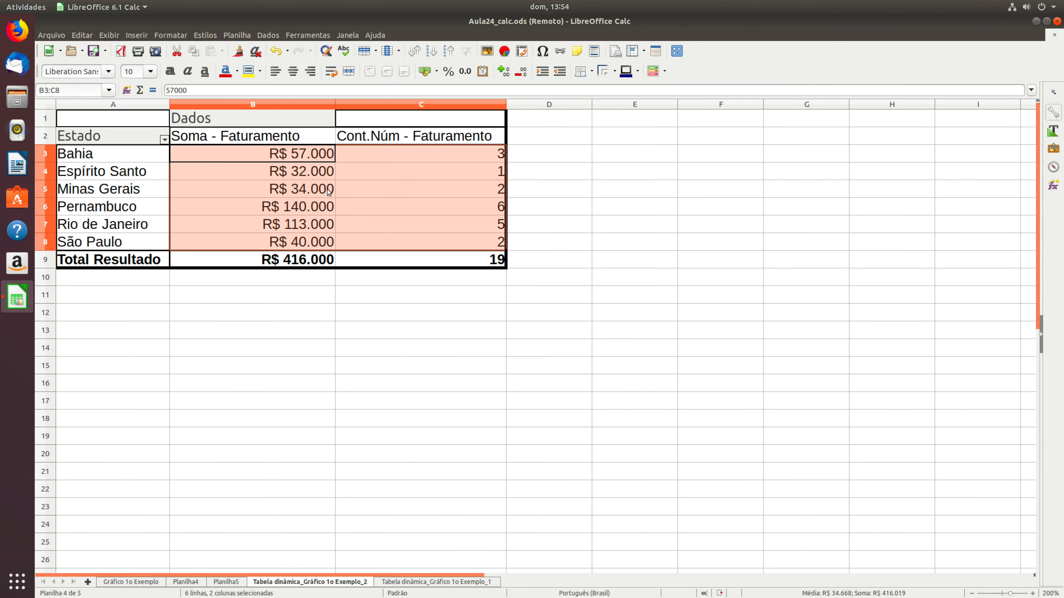
left_click(45, 224)
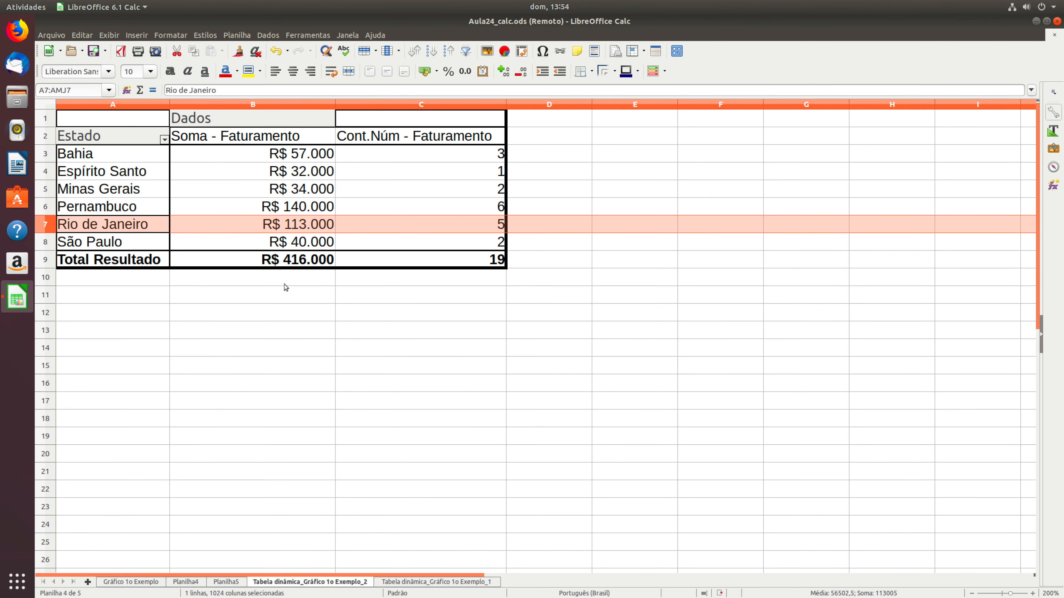
double_click(503, 225)
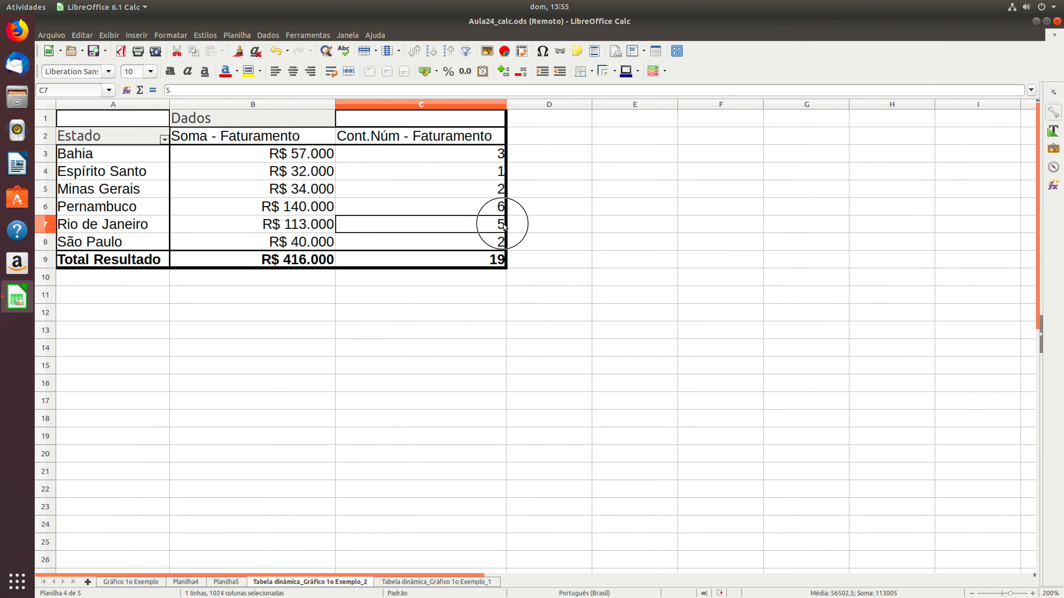
double_click(485, 104)
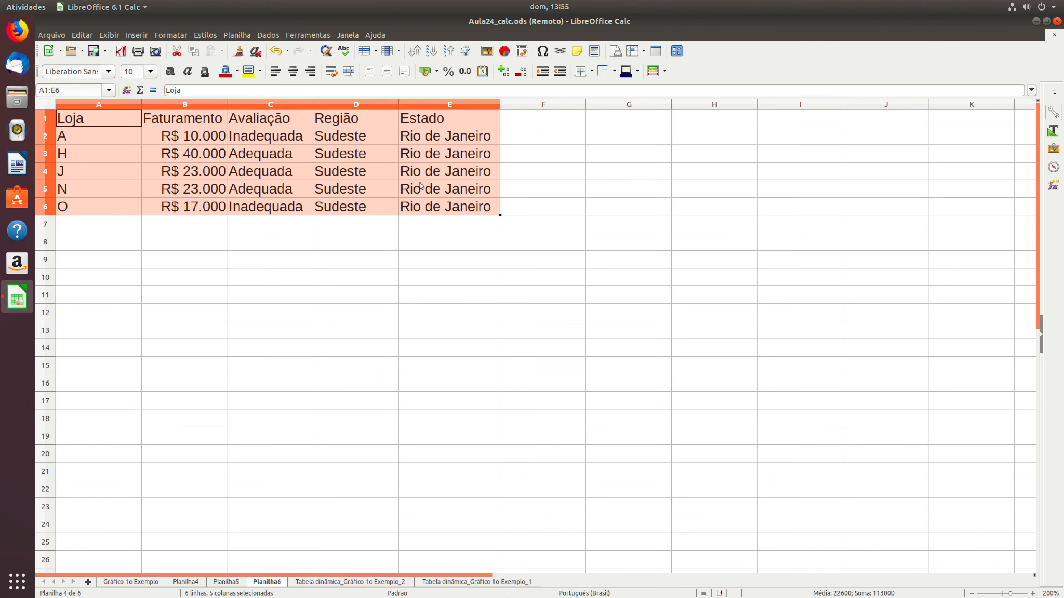
left_click_drag(196, 137, 192, 209)
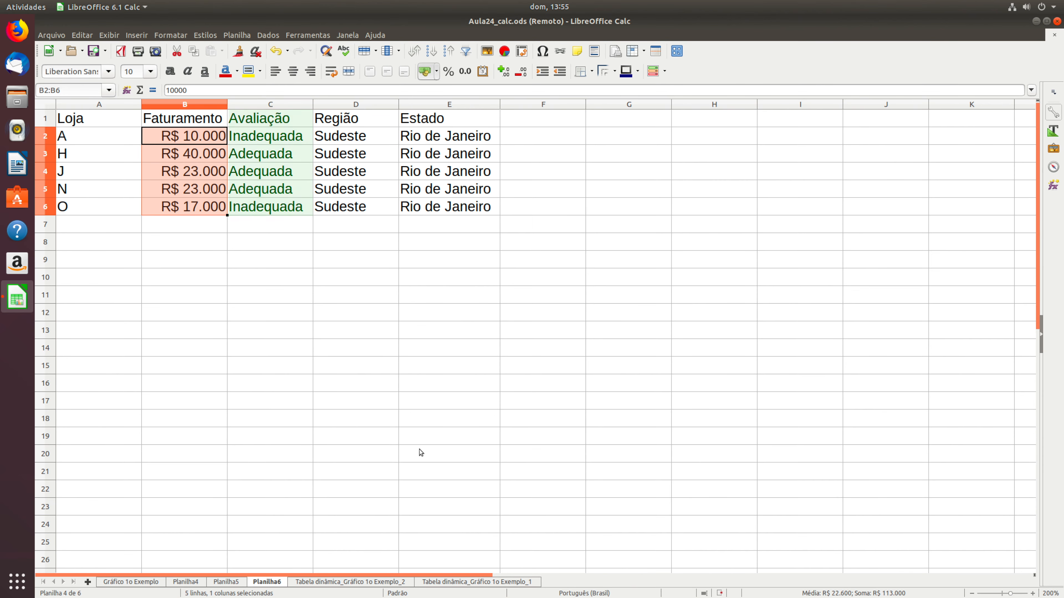
- Return to the Tabela dinâmica_Gráfico 1o Exemplo_2 sheet and drill down into Minas Gerais's Cont.Núm - Faturamento value
left_click(357, 583)
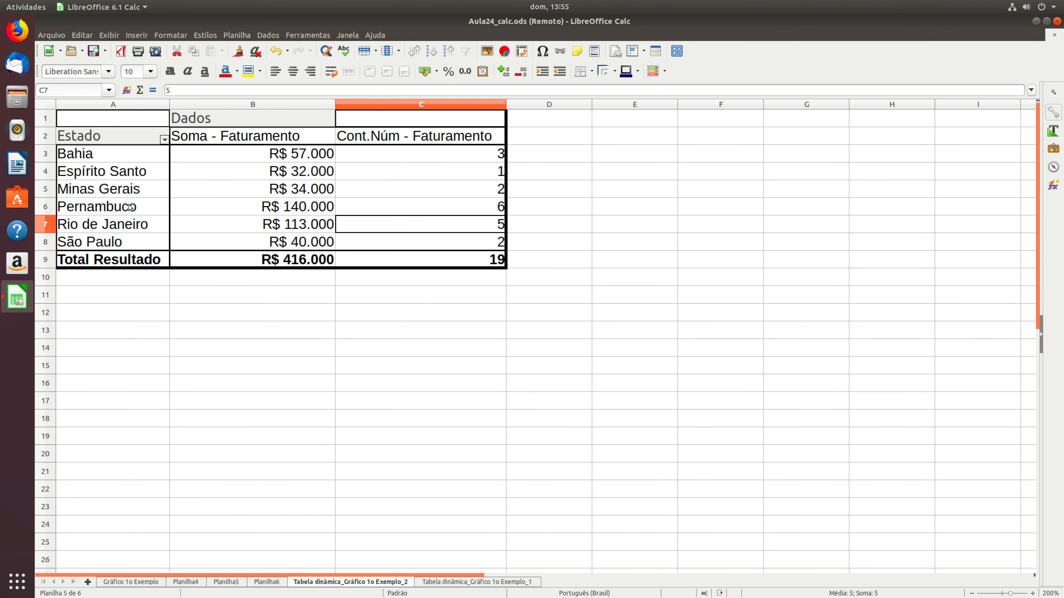
left_click(50, 193)
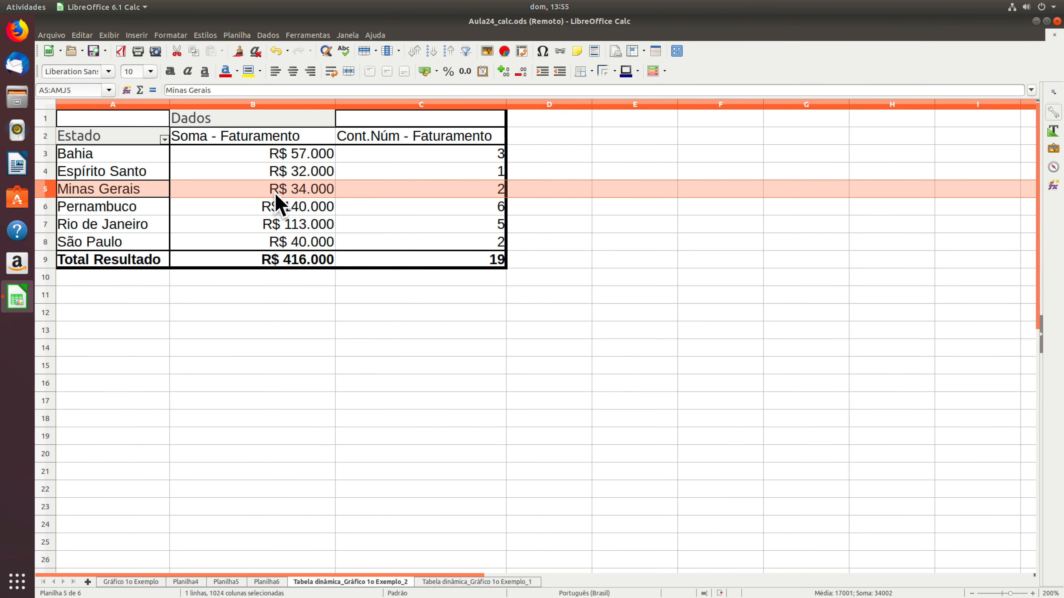
double_click(503, 189)
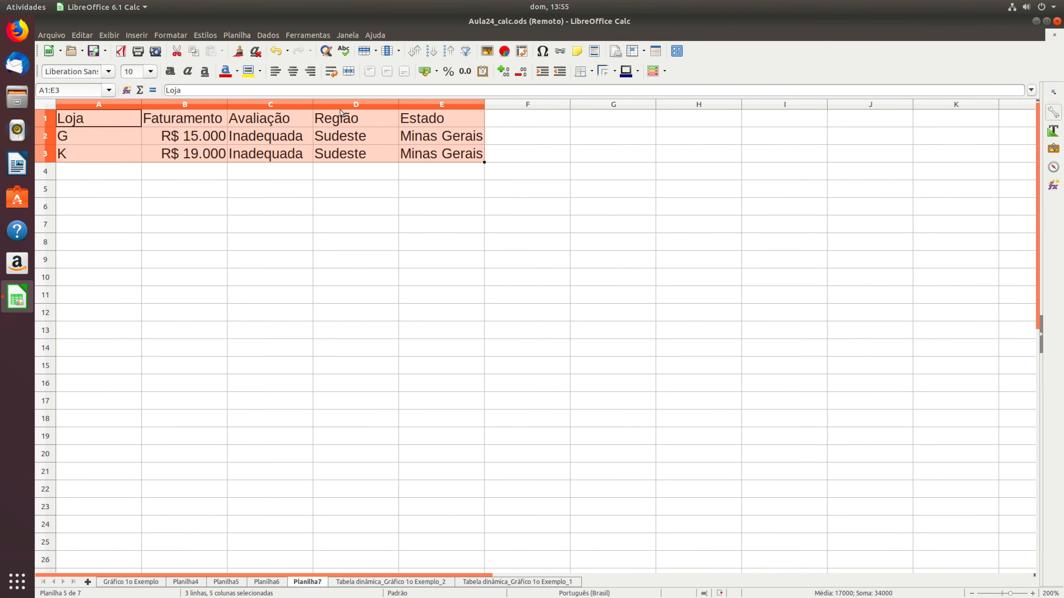
- Examine the Minas Gerais store records in A1:E3 of Planilha7, and return to the Tabela dinâmica_Gráfico 1o Exemplo_2 sheet
left_click(134, 117)
left_click_drag(95, 123, 434, 163)
left_click(364, 582)
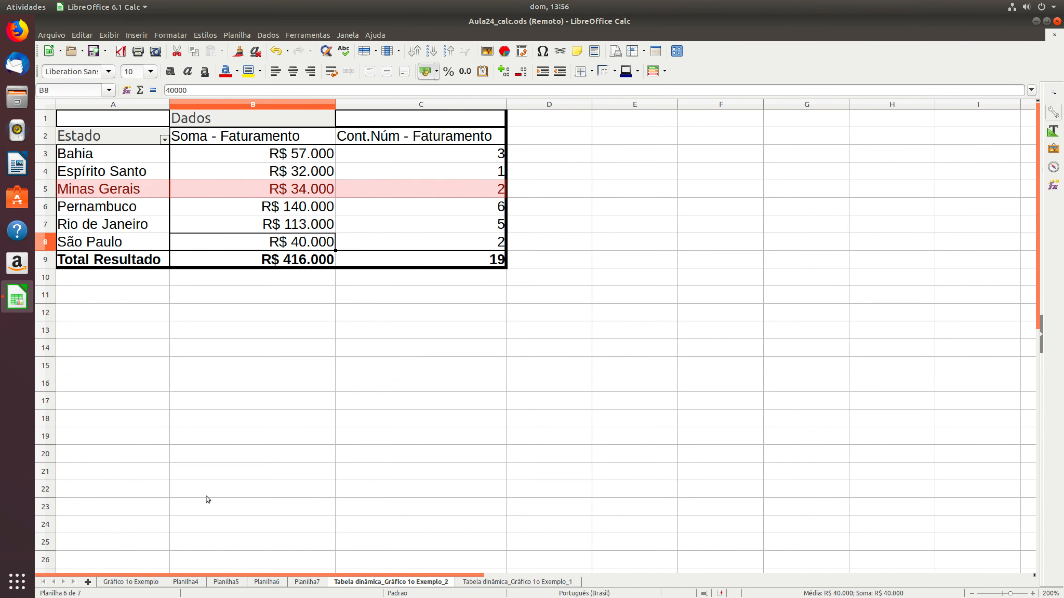
- Compare the source data in A1:E20 of Gráfico 1o Exemplo with the Tabela dinâmica_Gráfico 1o Exemplo_2 pivot table, particularly its Espírito Santo row
left_click(145, 583)
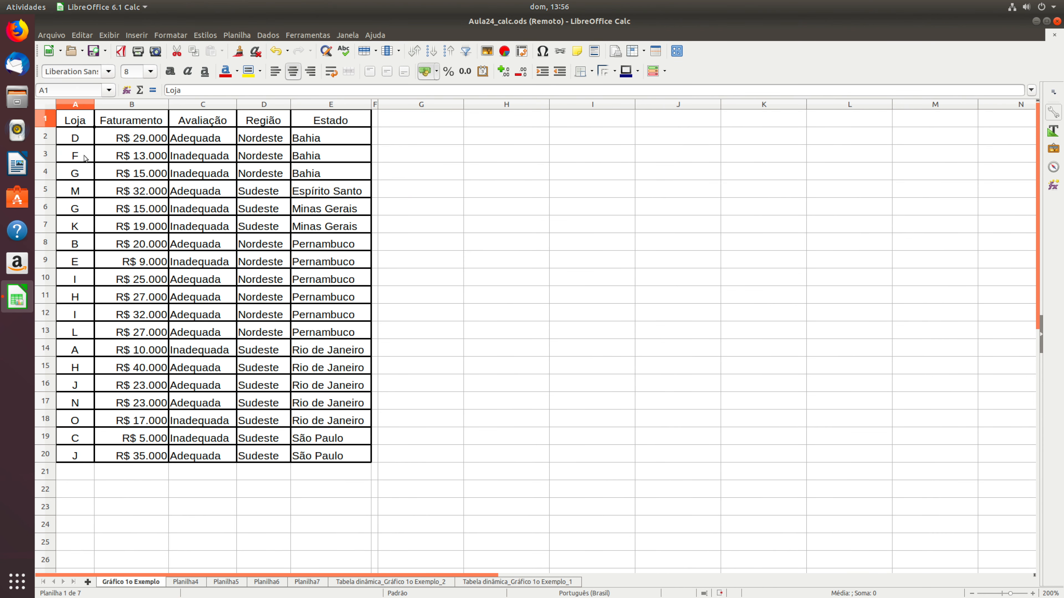
left_click_drag(75, 120, 331, 466)
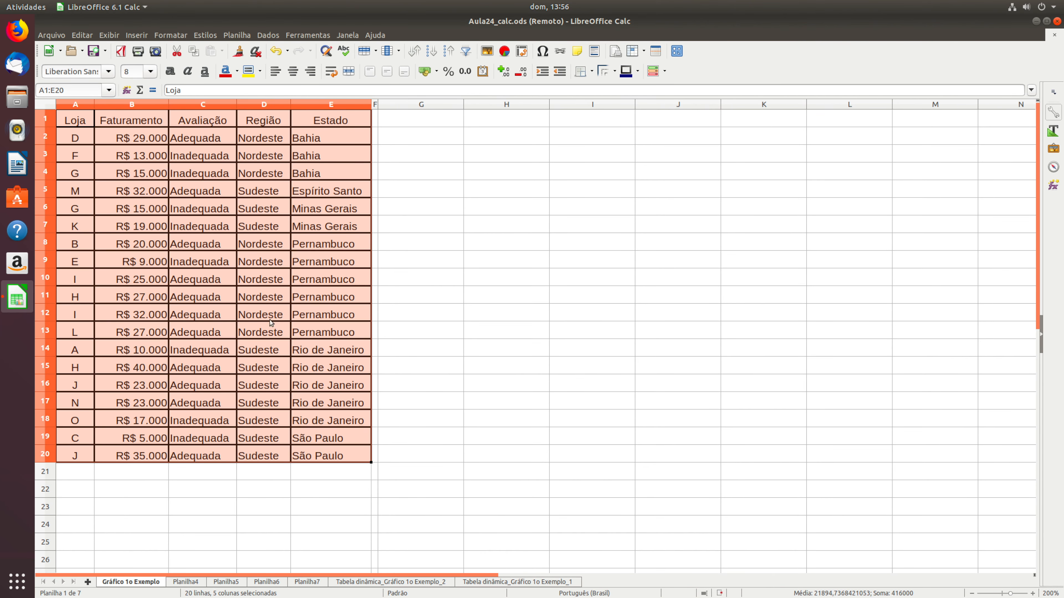
left_click(384, 583)
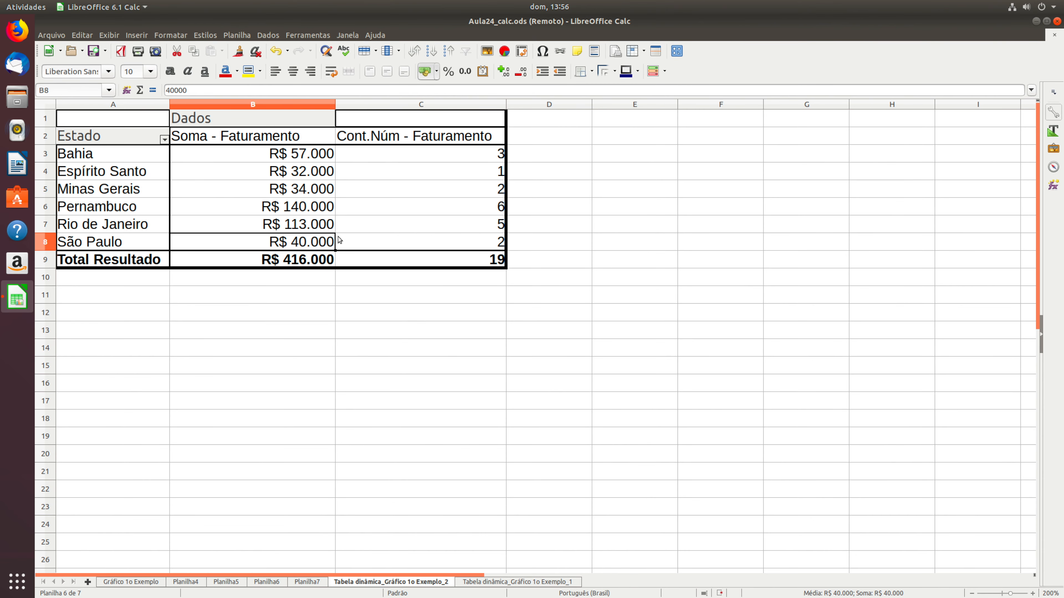
left_click(147, 583)
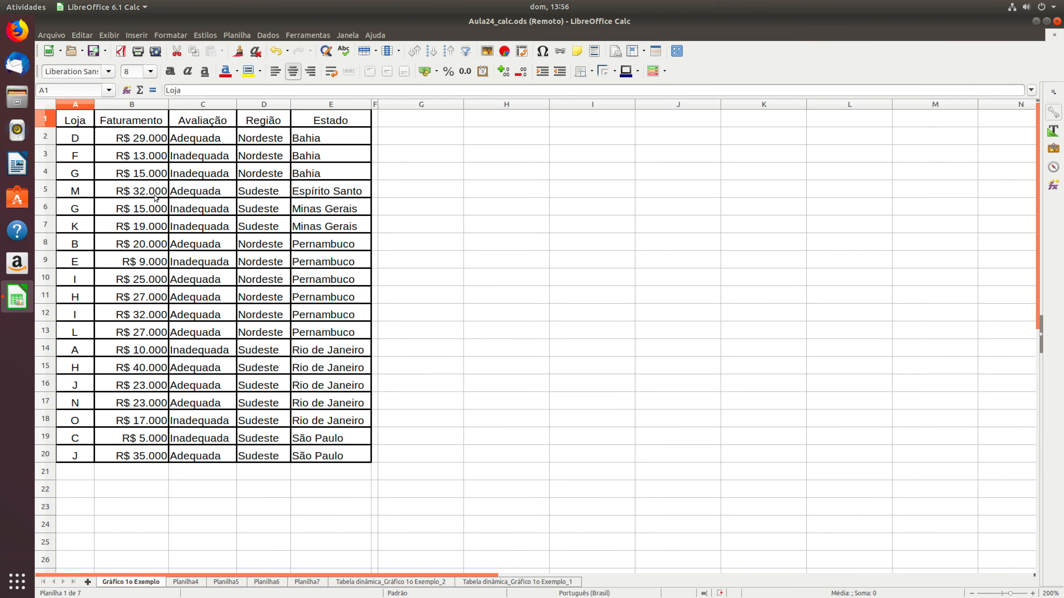
left_click(403, 583)
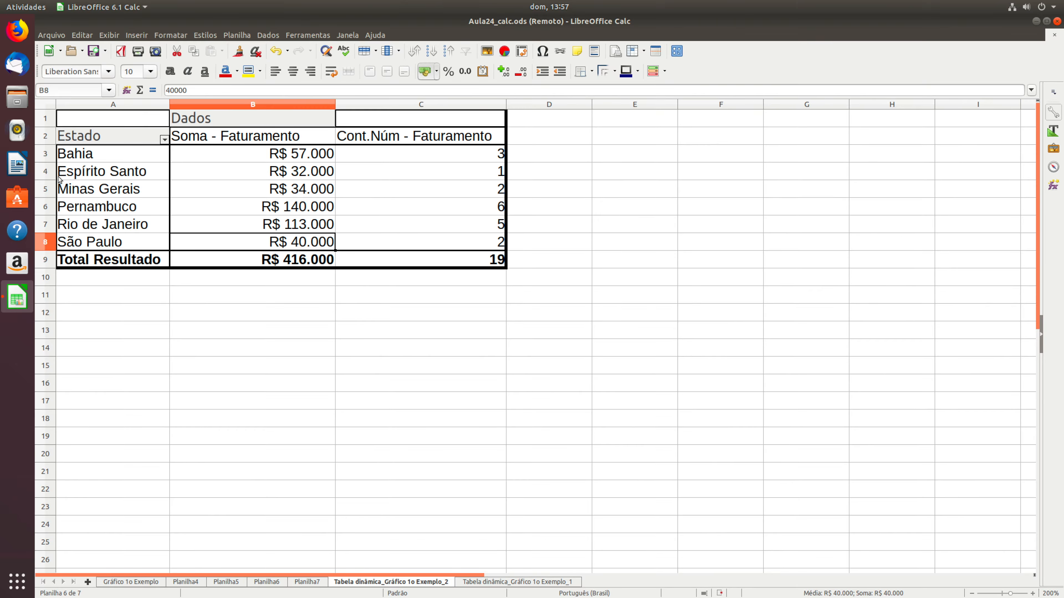
left_click(46, 172)
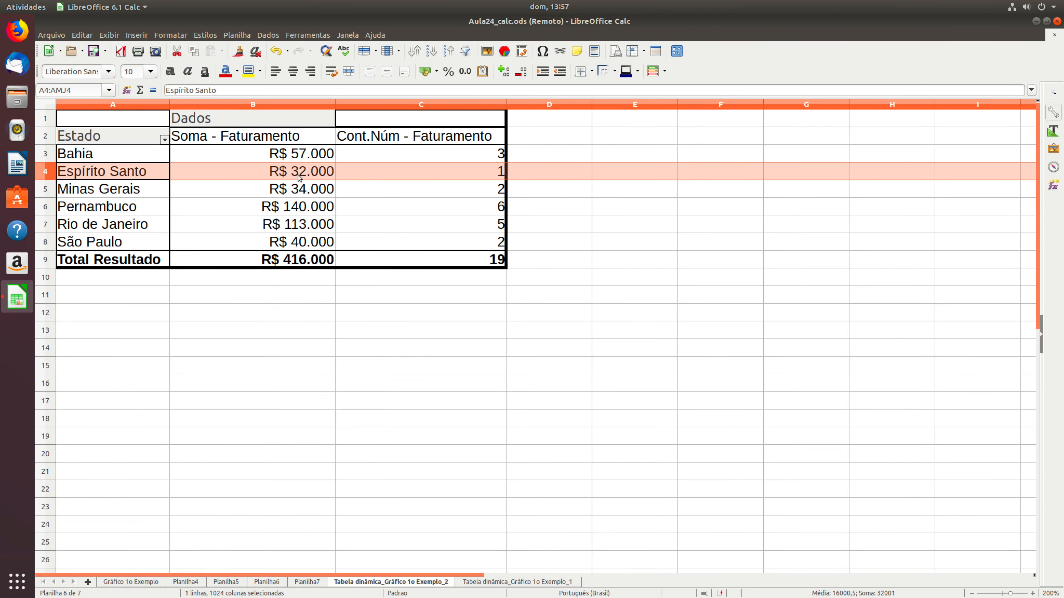
- On the Gráfico 1o Exemplo sheet, set the Faturamento of Espírito Santo's store M in cell B5 to 35000
left_click(131, 582)
left_click(133, 195)
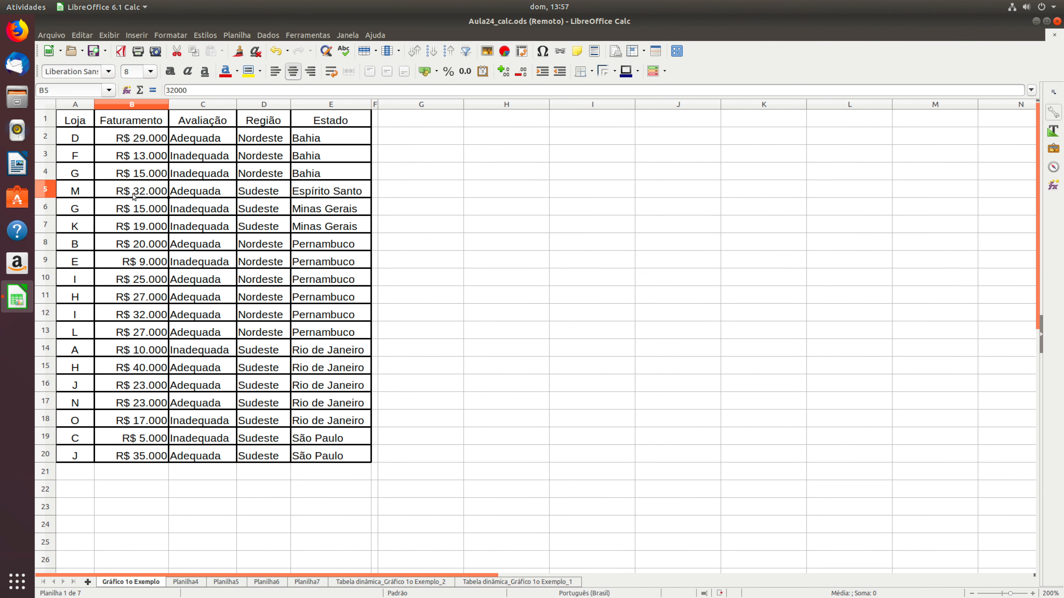
double_click(133, 195)
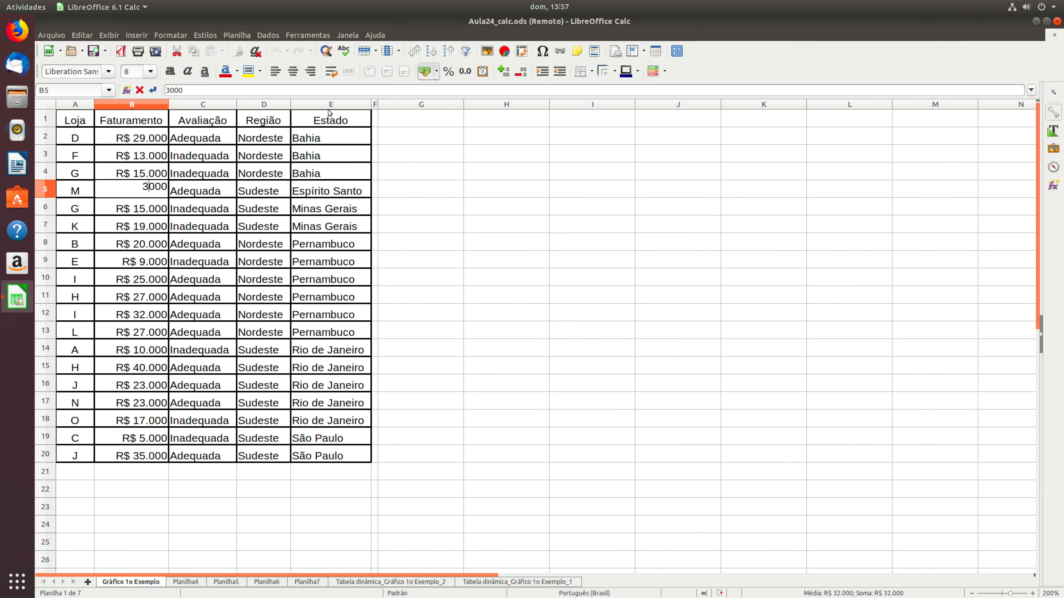
key("BackSpace")
type("5")
key("Return")
- Refresh the pivot table on the Tabela dinâmica_Gráfico 1o Exemplo_2 sheet to pick up the edited source data
left_click(368, 582)
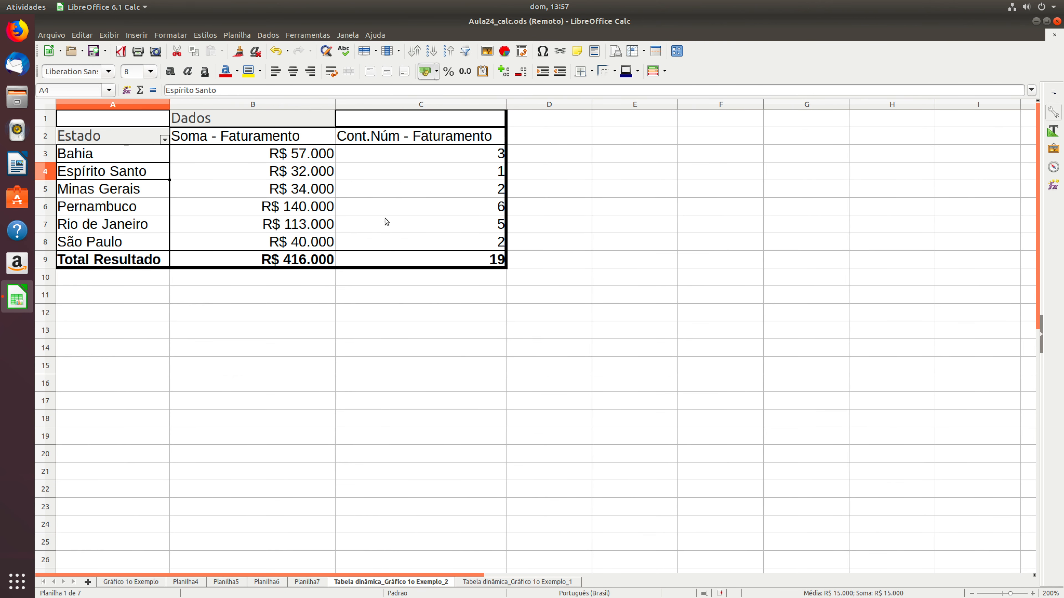
key("shift+space")
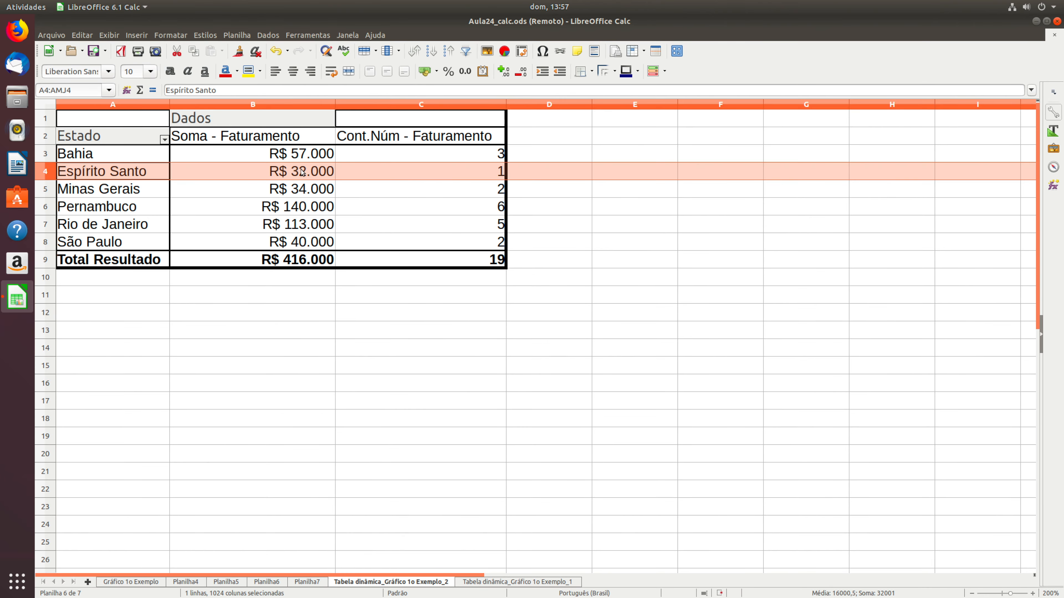
right_click(258, 171)
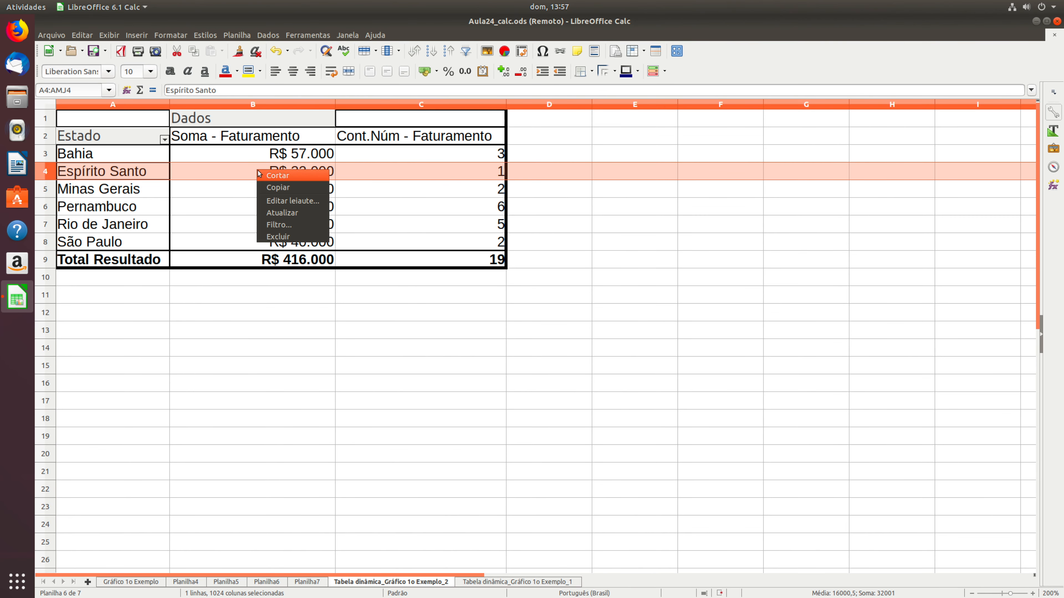
left_click(295, 216)
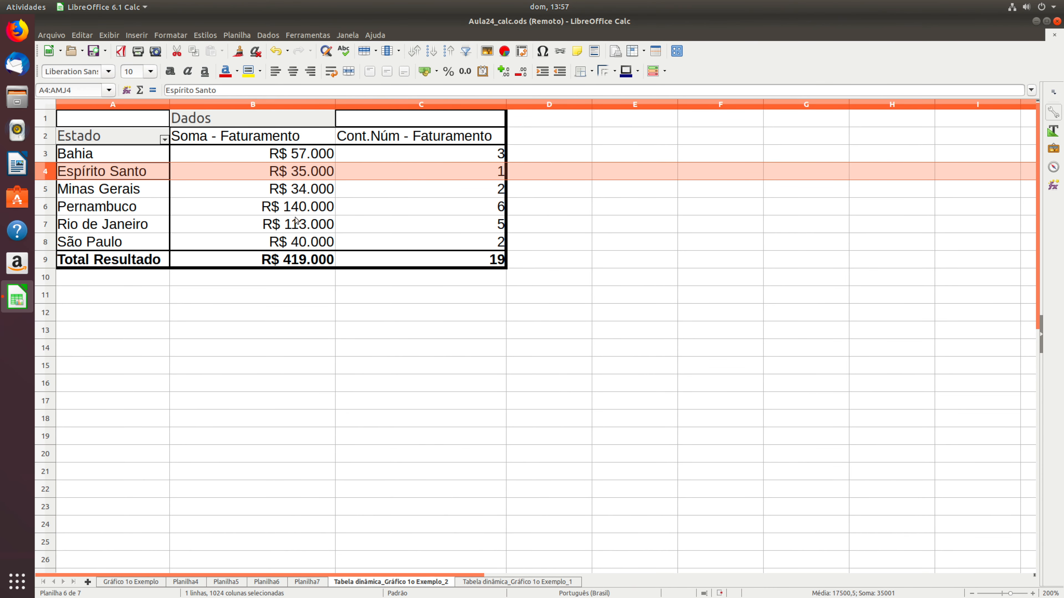